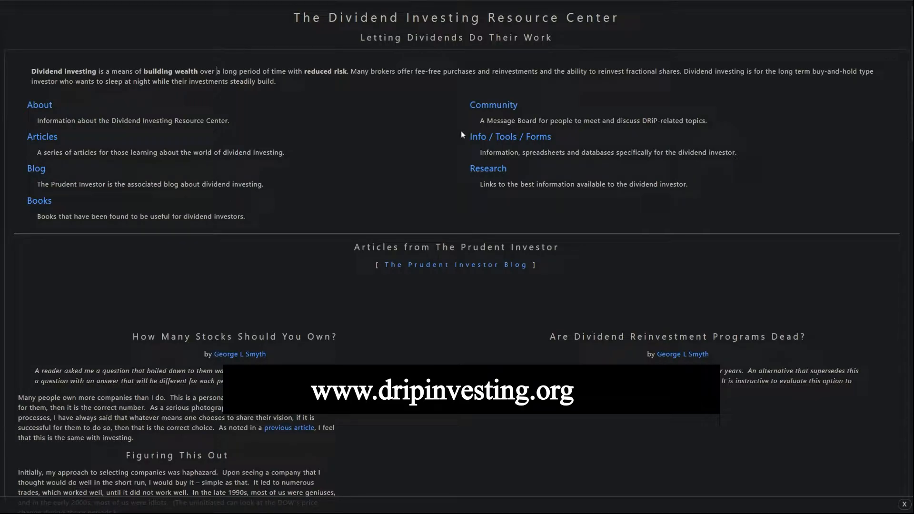
# Step: From the dripinvesting.org home page, go to the Info / Tools / Forms page
pyautogui.click(485, 142)
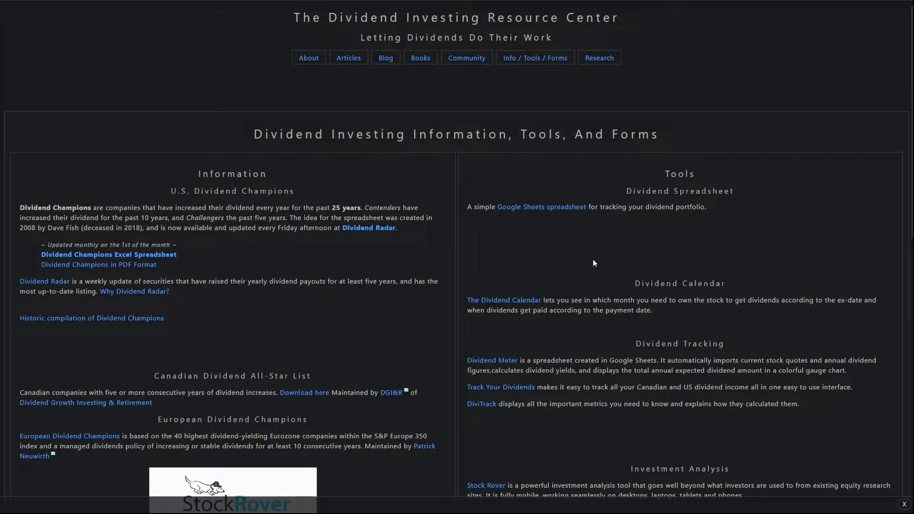
# Step: Follow the Dividend Radar link on the Info, Tools and Forms page
pyautogui.click(362, 229)
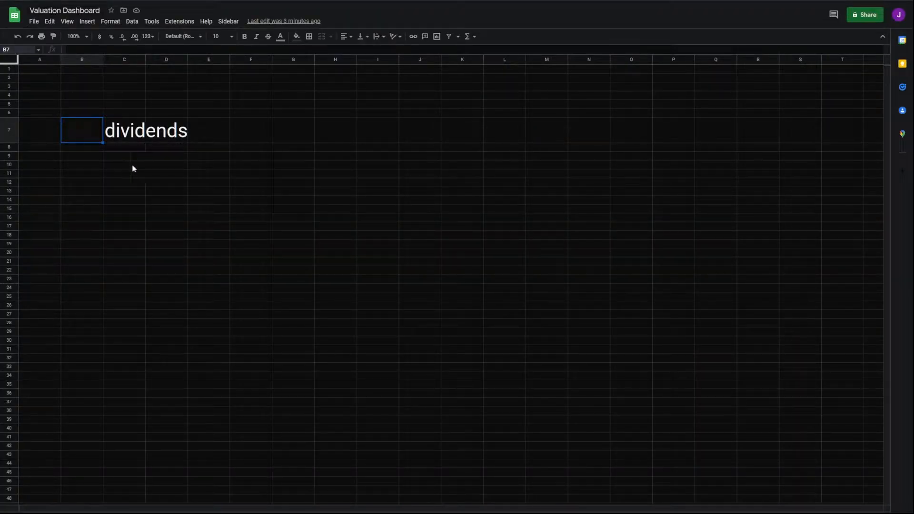
# Step: Upload the downloaded Dividend Radar file through File > Open to open Dividend Radar 2022-08-26-3
pyautogui.click(34, 21)
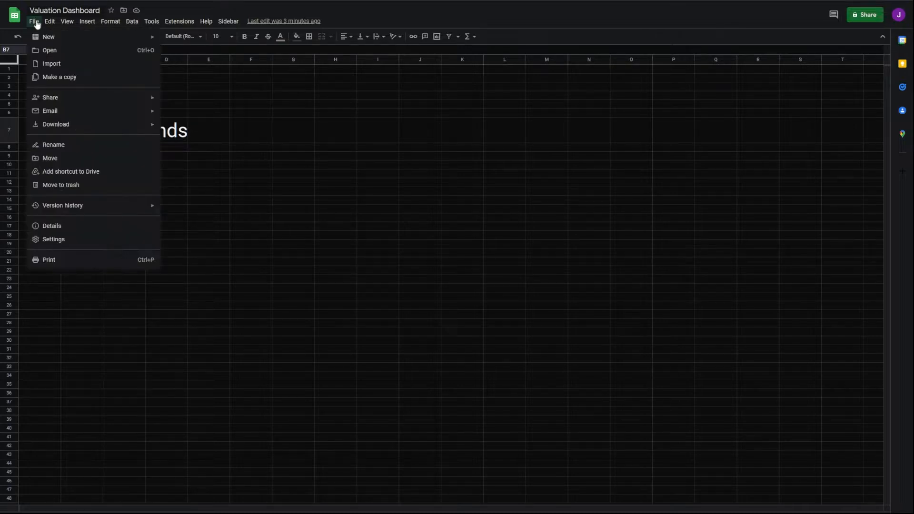
pyautogui.click(44, 49)
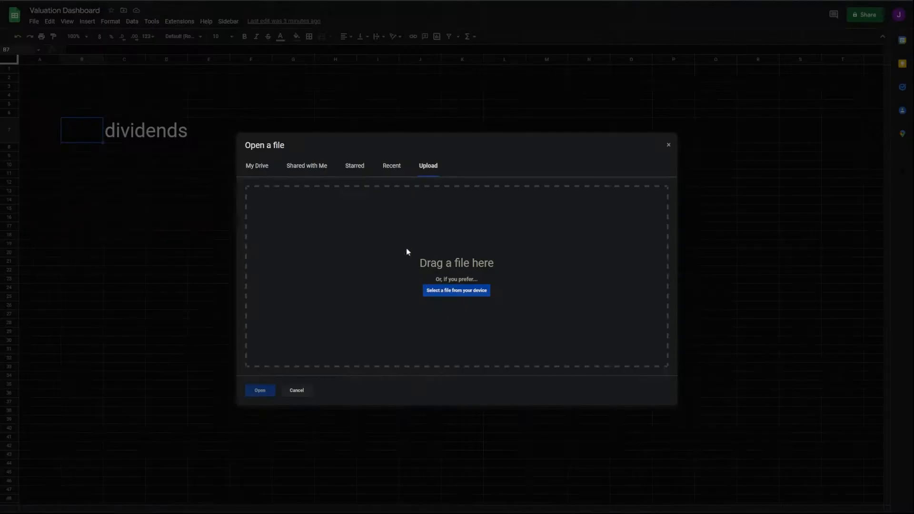
pyautogui.doubleClick(110, 33)
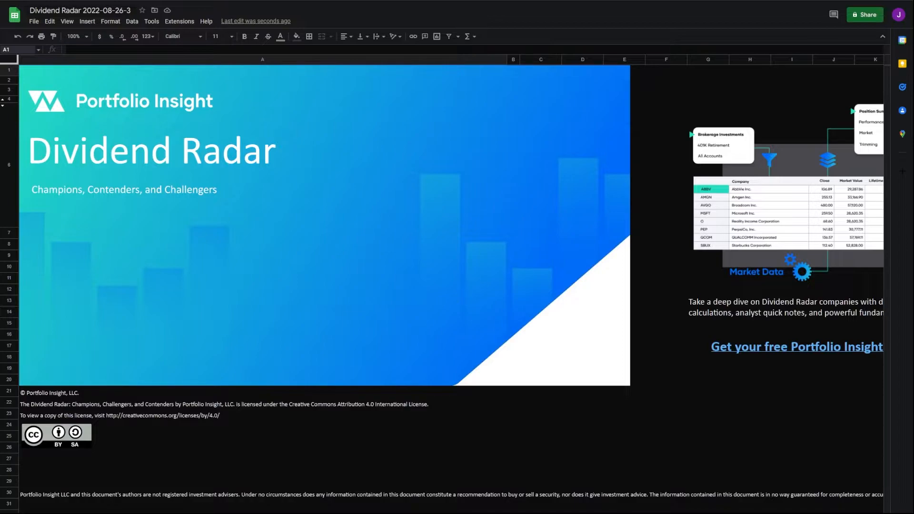
# Step: Step through Champions, Contenders, Challengers, All Members, Additions and Cuts, then return to All Members
pyautogui.hotkey('ctrl', 'shift', 'pagedown')
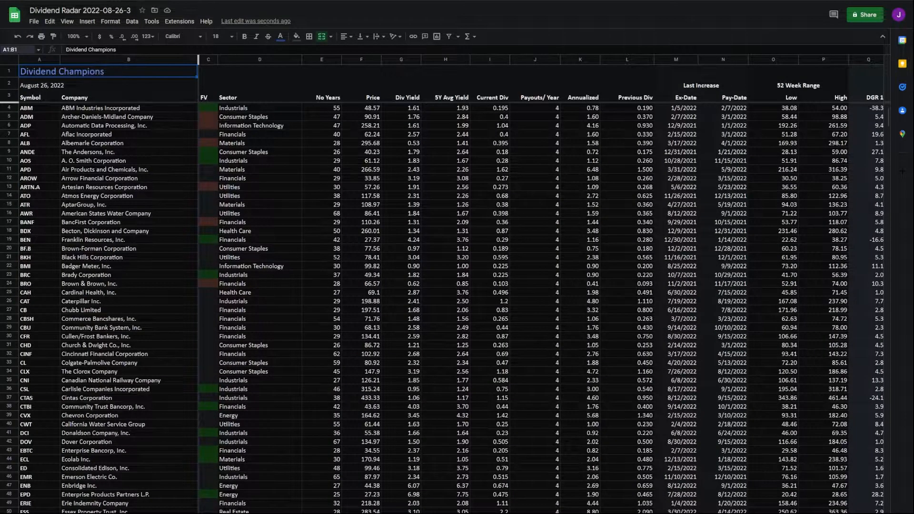
pyautogui.hotkey('ctrl', 'shift', 'pagedown')
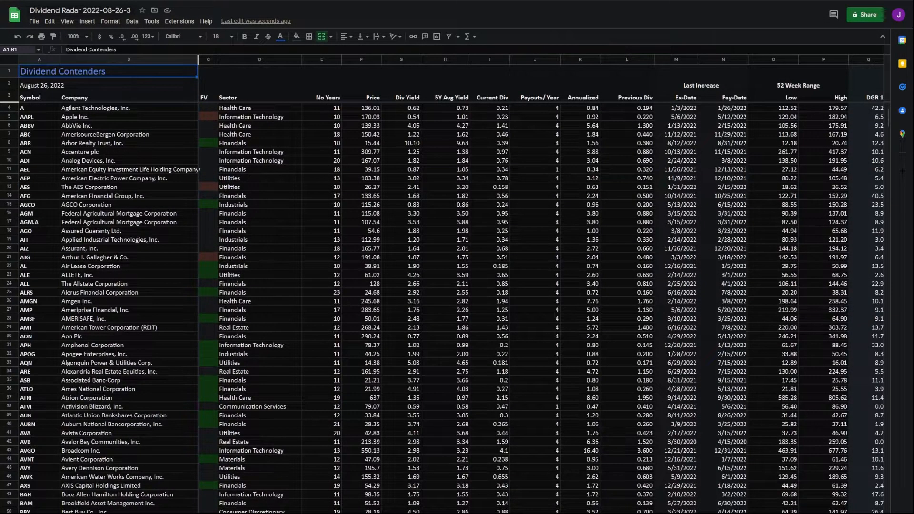
pyautogui.hotkey('ctrl', 'shift', 'pagedown')
pyautogui.hotkey('ctrl', 'shift', 'pagedown')
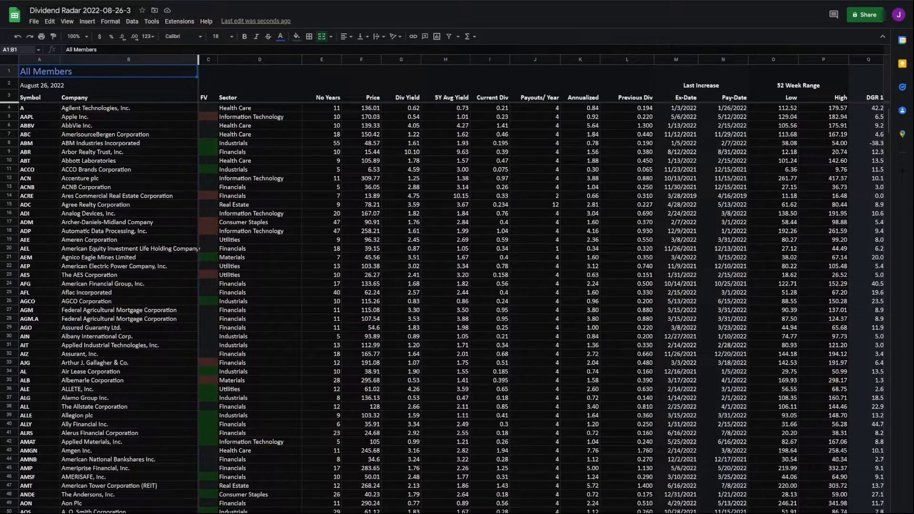
pyautogui.hotkey('ctrl', 'shift', 'pagedown')
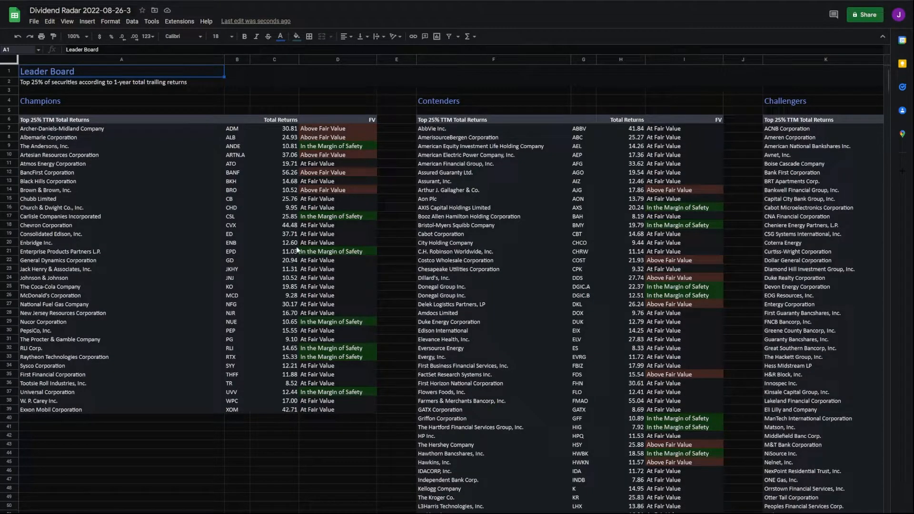
pyautogui.hotkey('ctrl', 'shift', 'pagedown')
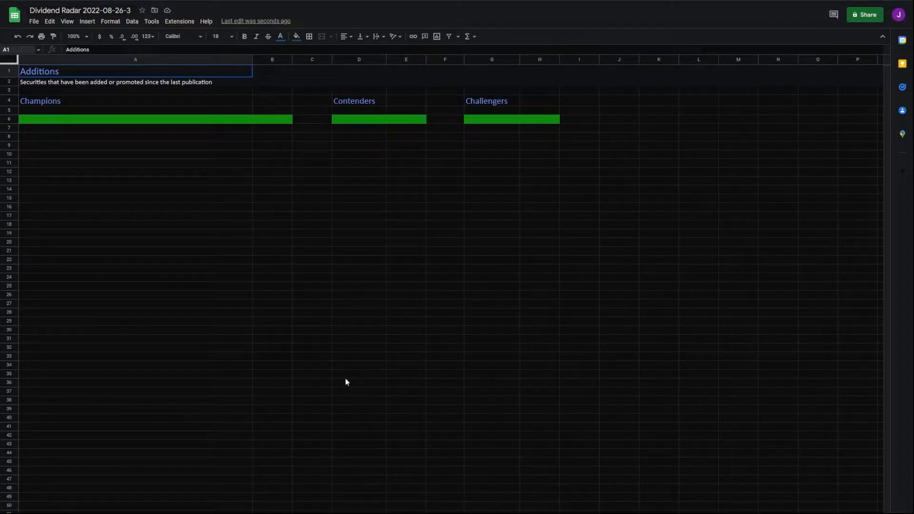
pyautogui.hotkey('ctrl', 'shift', 'pagedown')
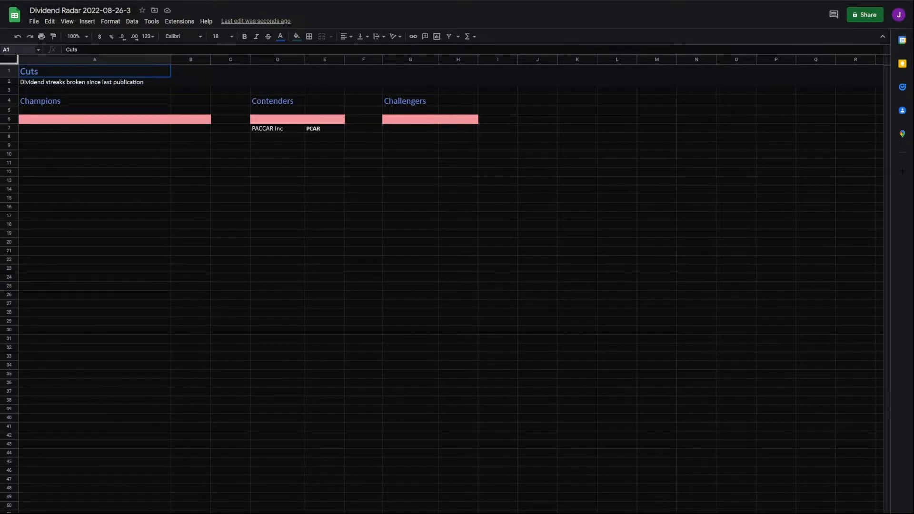
pyautogui.click(188, 513)
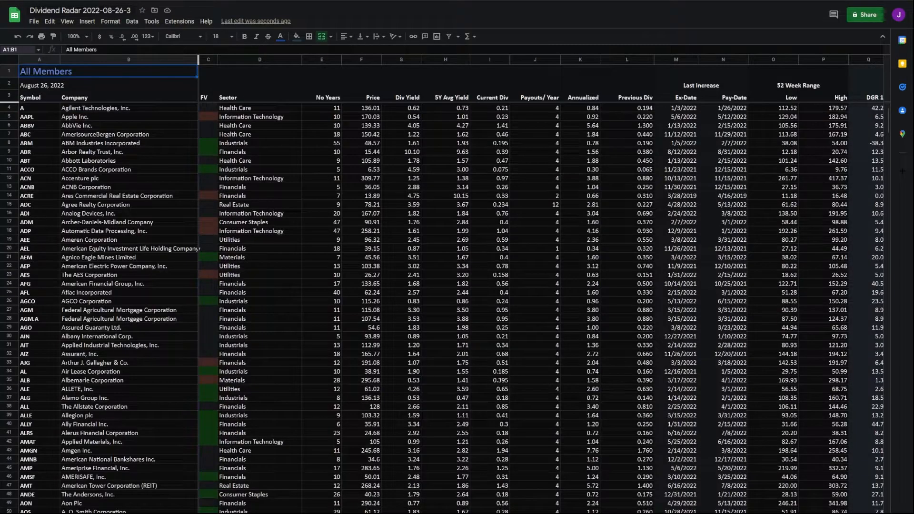
# Step: Select the All Members header row A3:AN3 and create a filter on it
pyautogui.click(27, 99)
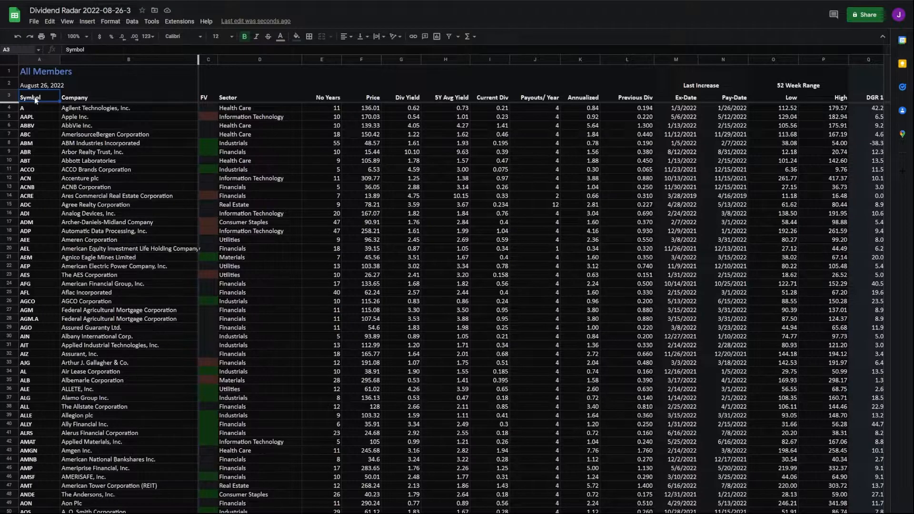
pyautogui.hotkey('ctrl', 'shift', 'Right')
pyautogui.hotkey('ctrl', 'shift', 'Right')
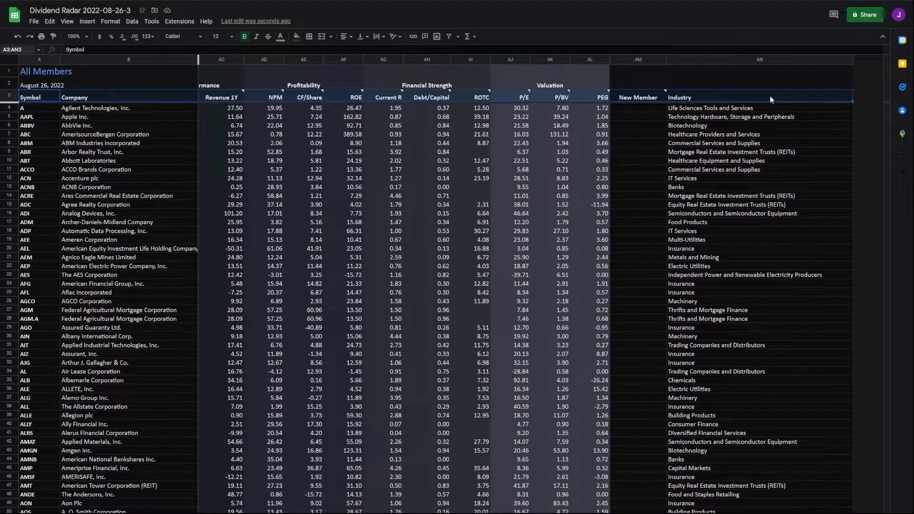
pyautogui.click(132, 21)
pyautogui.click(190, 70)
pyautogui.click(630, 257)
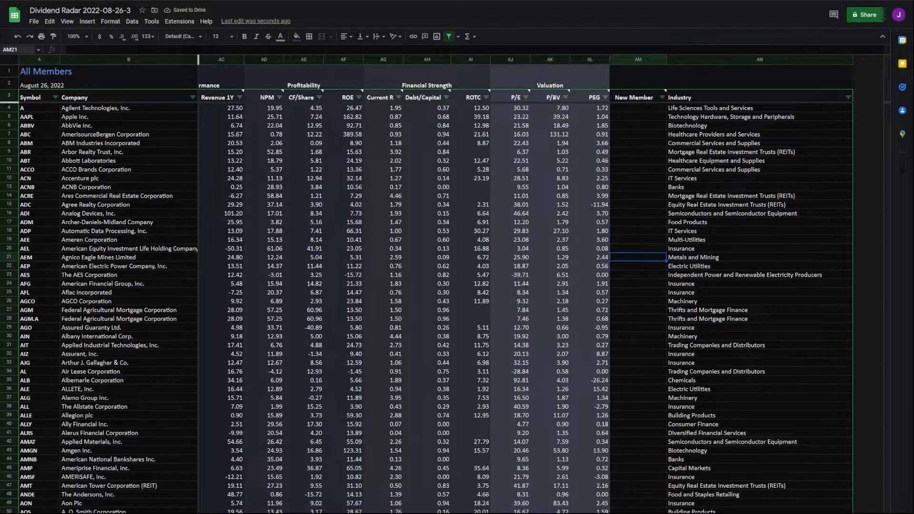
# Step: Sort the stocks by Div Yield from highest to lowest, putting ABR at 10.10 first
pyautogui.hscroll(-5, 607, 246)
pyautogui.hscroll(-10, 408, 252)
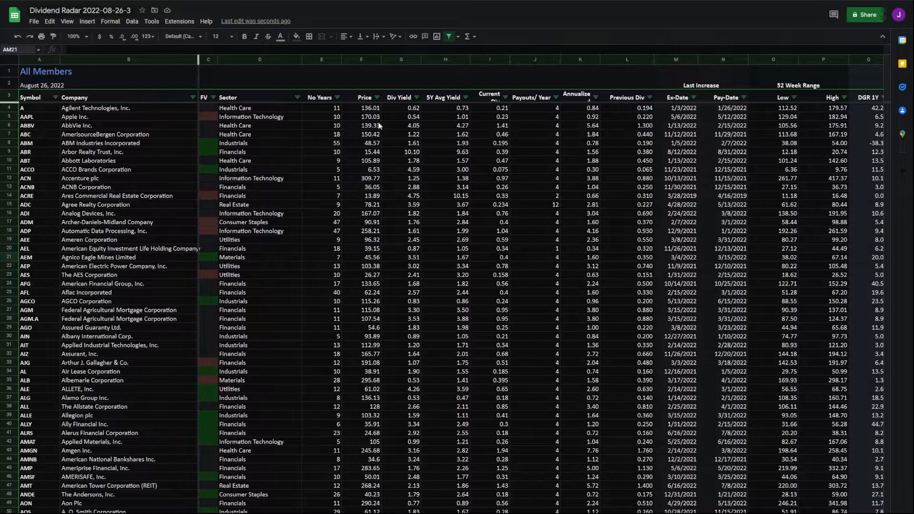
pyautogui.click(417, 97)
pyautogui.click(410, 126)
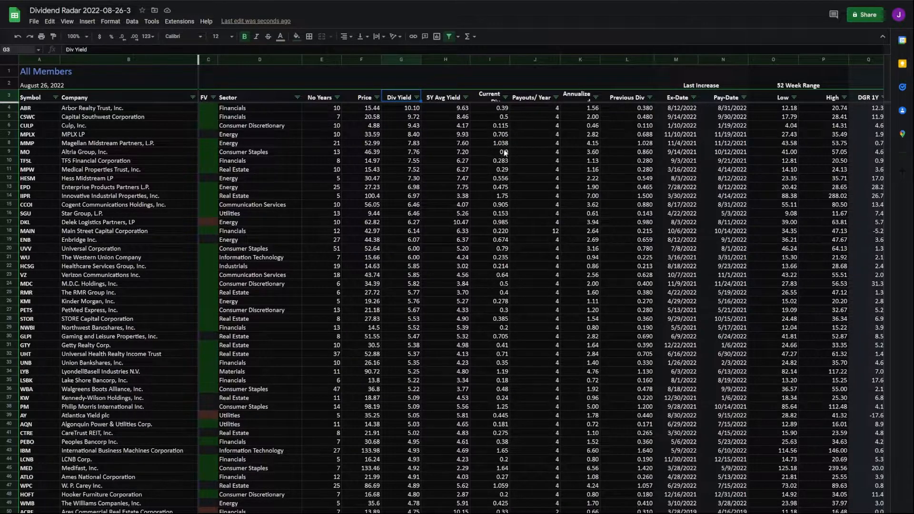
# Step: Scroll across the columns and check the DGR 3Y values, including row 18
pyautogui.hscroll(5, 541, 284)
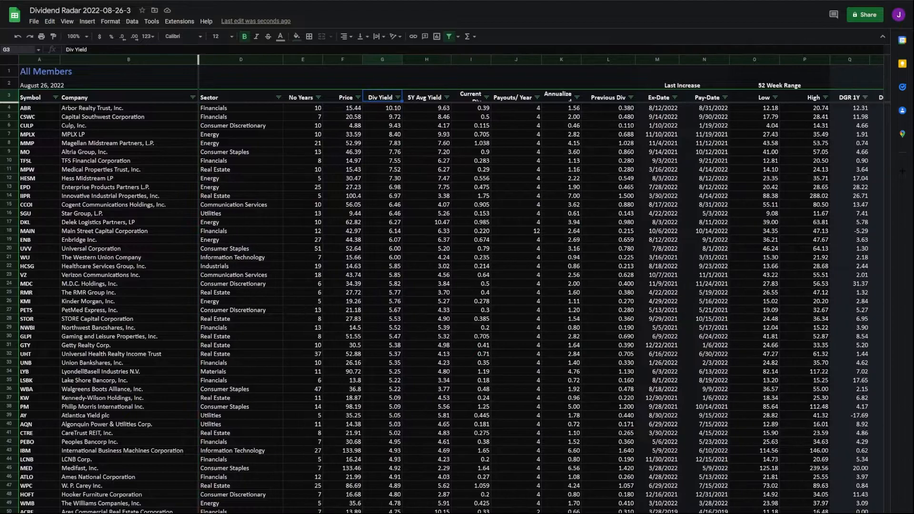
pyautogui.hscroll(3, 542, 285)
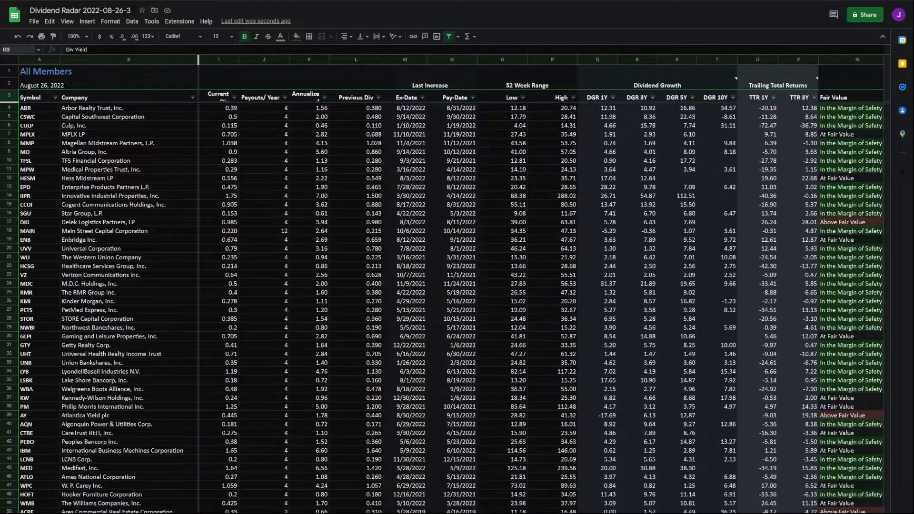
pyautogui.hscroll(3, 541, 284)
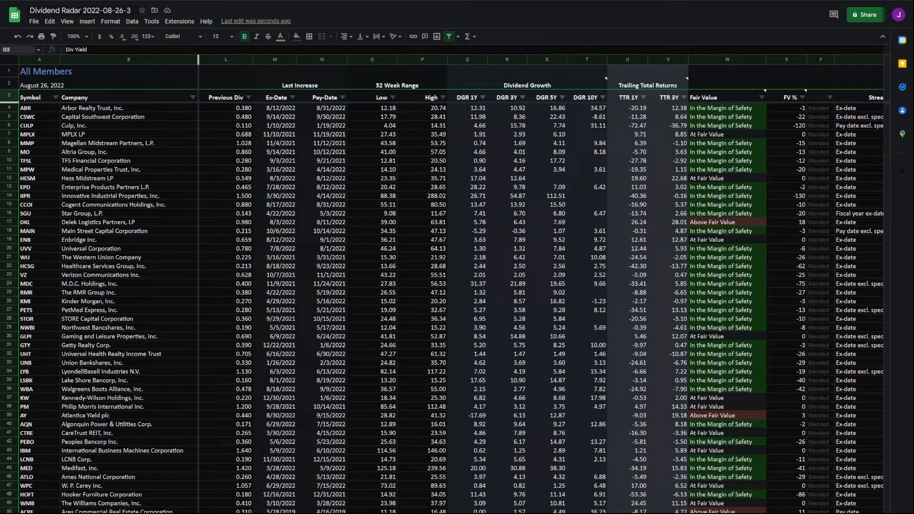
pyautogui.hscroll(2, 546, 509)
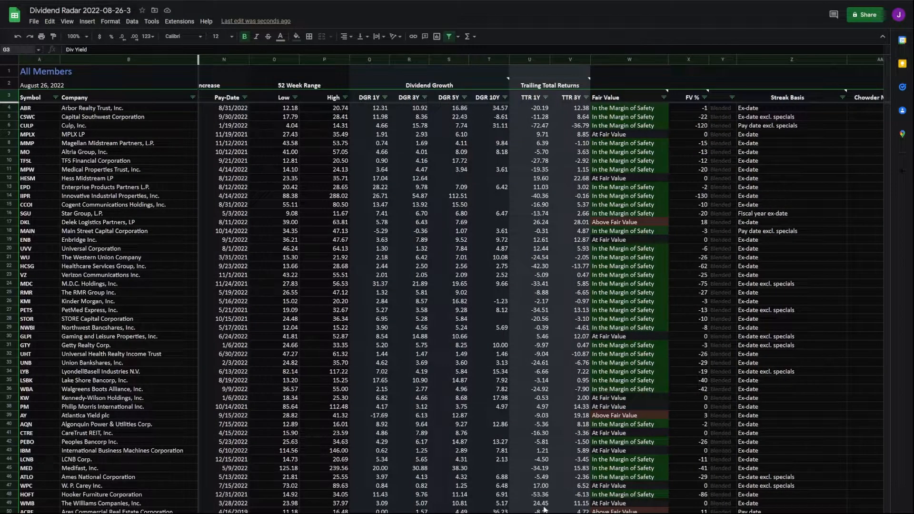
pyautogui.moveTo(408, 142); pyautogui.dragTo(414, 205)
pyautogui.click(427, 232)
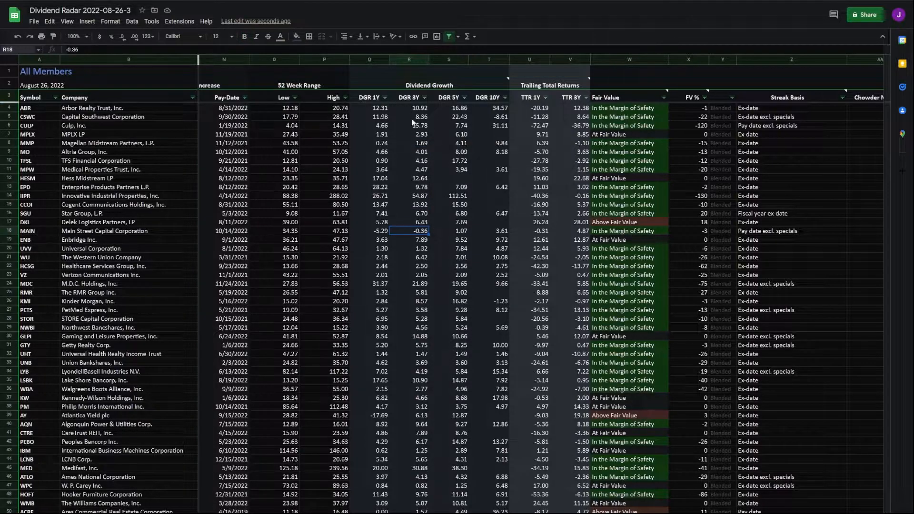
# Step: Limit the list to PEG between 0 and 1, then reselect the header row
pyautogui.hscroll(5, 400, 117)
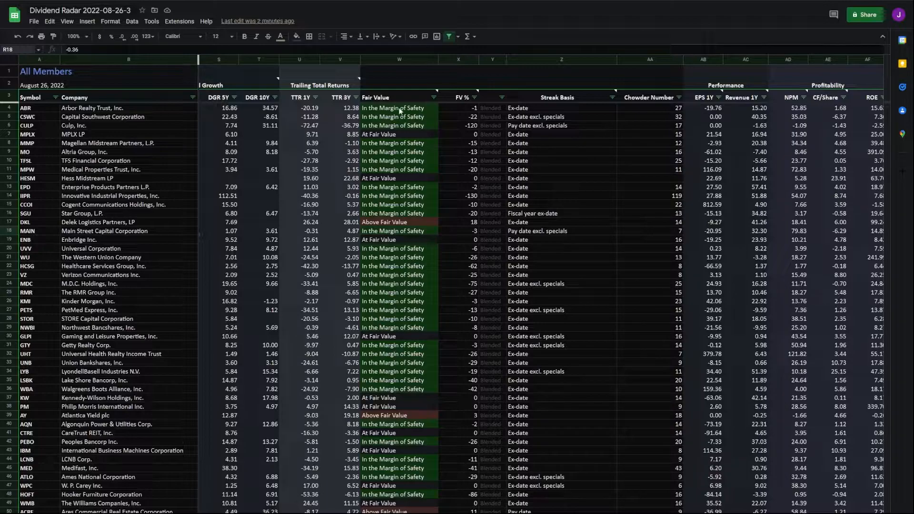
pyautogui.hscroll(7, 402, 113)
pyautogui.click(557, 162)
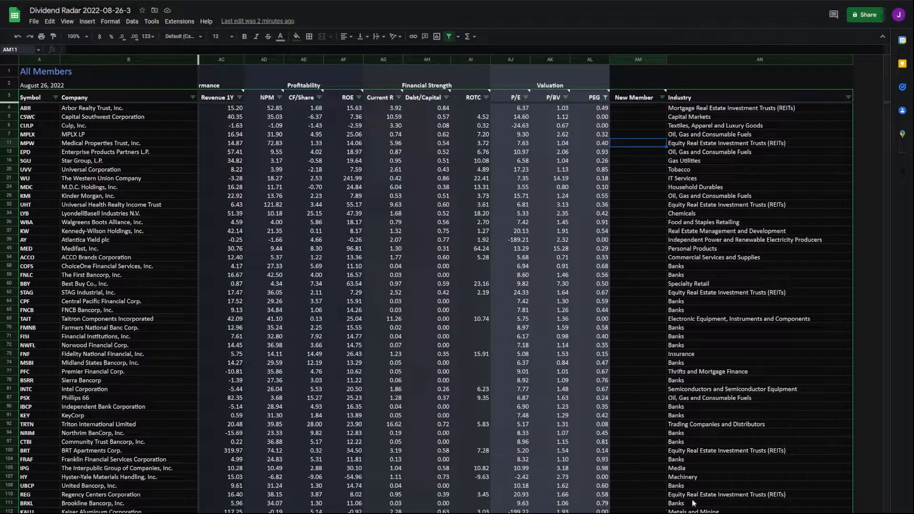
pyautogui.hscroll(-20, 541, 286)
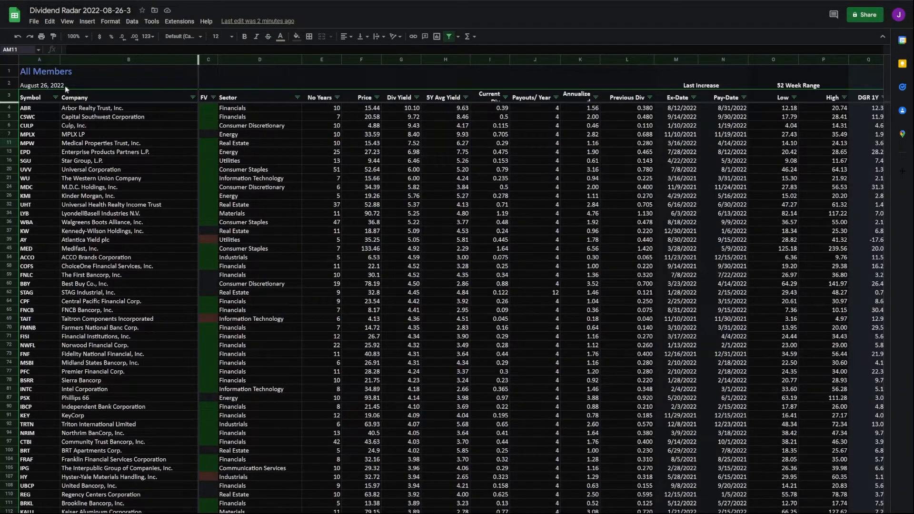
pyautogui.moveTo(34, 97); pyautogui.dragTo(772, 96)
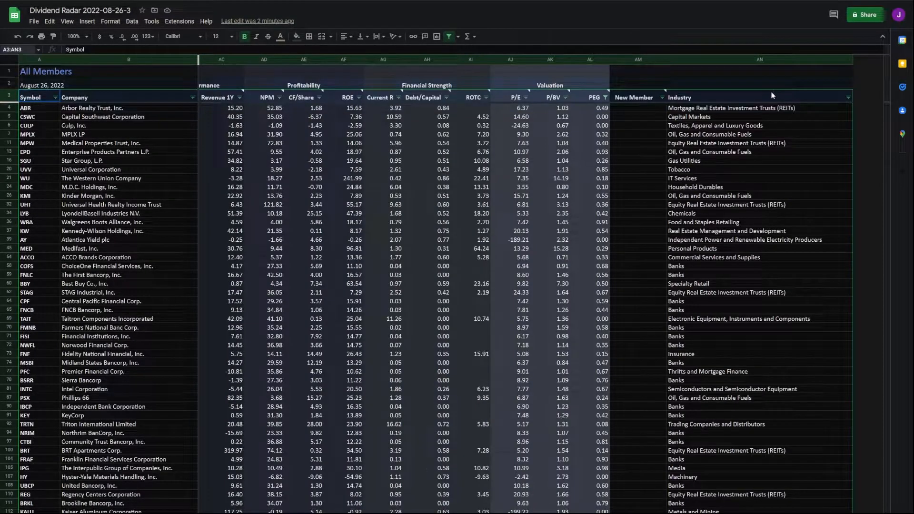
# Step: Remove the PEG filter so All Members shows every stock again
pyautogui.click(132, 21)
pyautogui.click(157, 71)
pyautogui.click(649, 196)
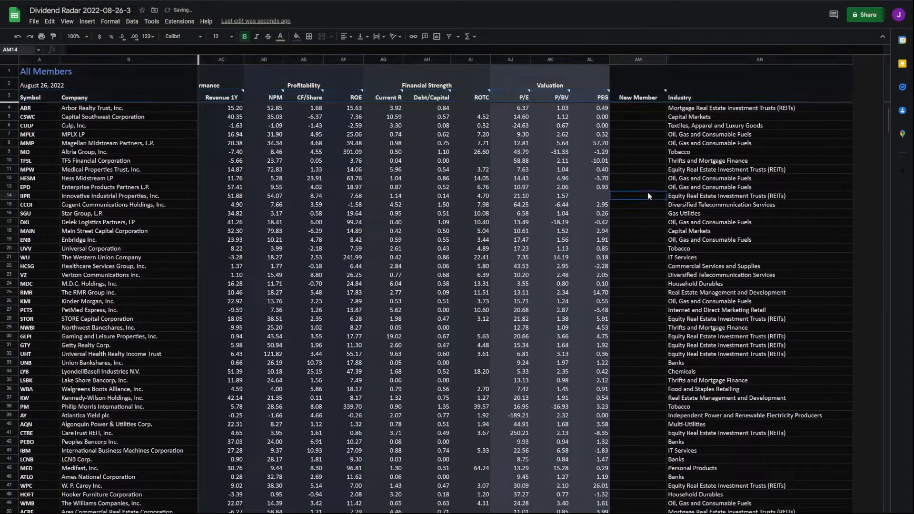
pyautogui.hscroll(-20, 648, 196)
# Step: Start recording a new macro from Extensions > Macros
pyautogui.click(144, 25)
pyautogui.moveTo(180, 21)
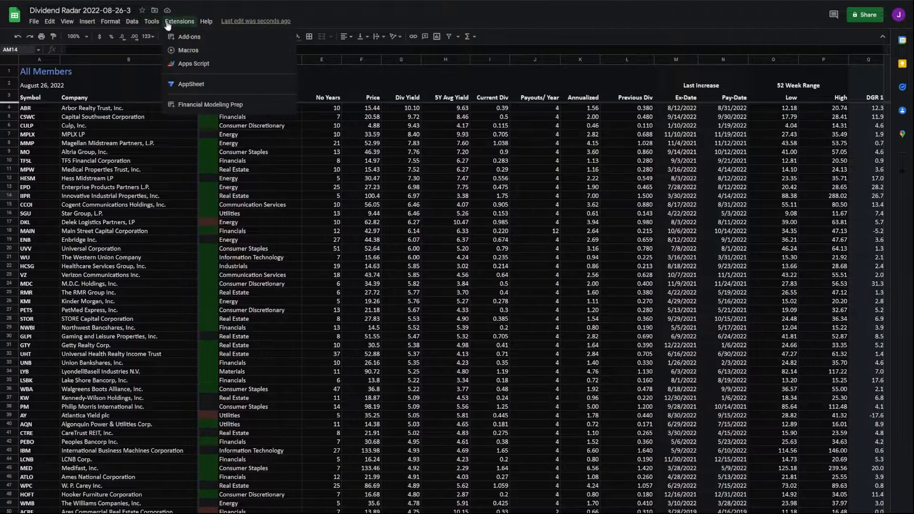
pyautogui.moveTo(276, 50)
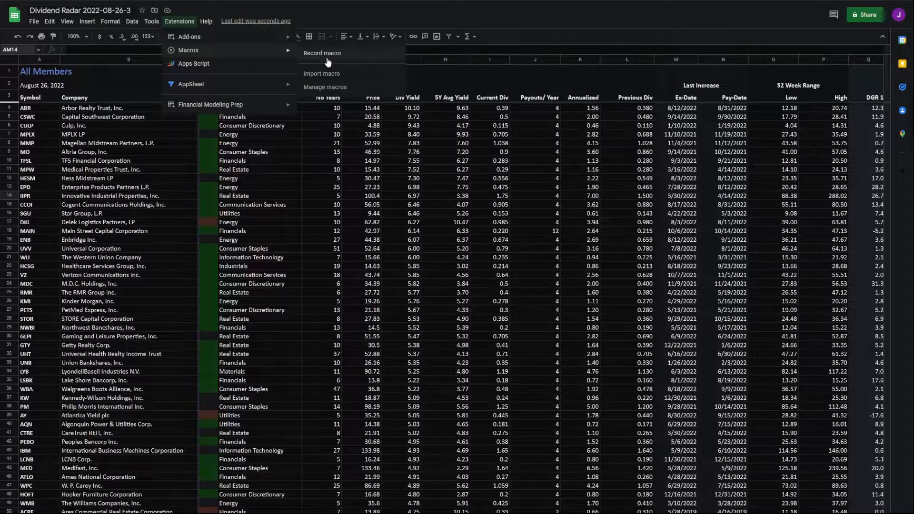
pyautogui.click(328, 62)
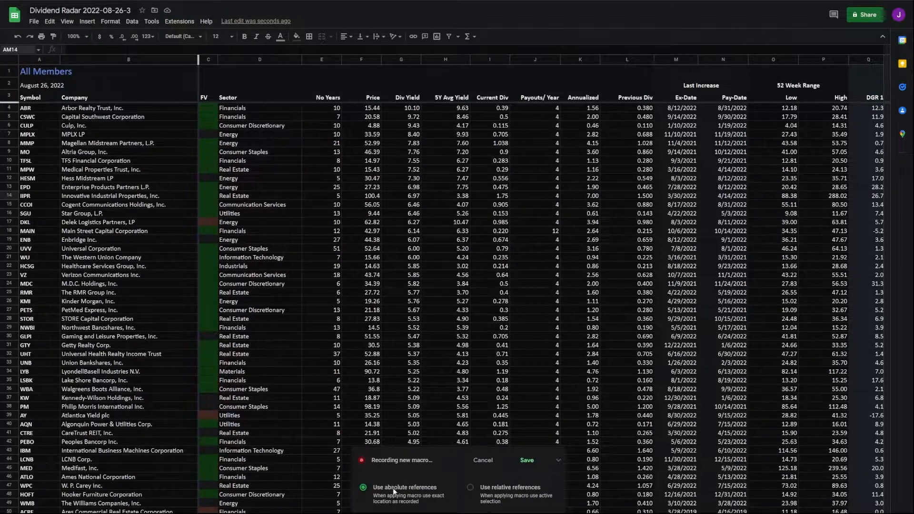
# Step: Select the All Members header row A3:Q3 and create a filter
pyautogui.click(560, 465)
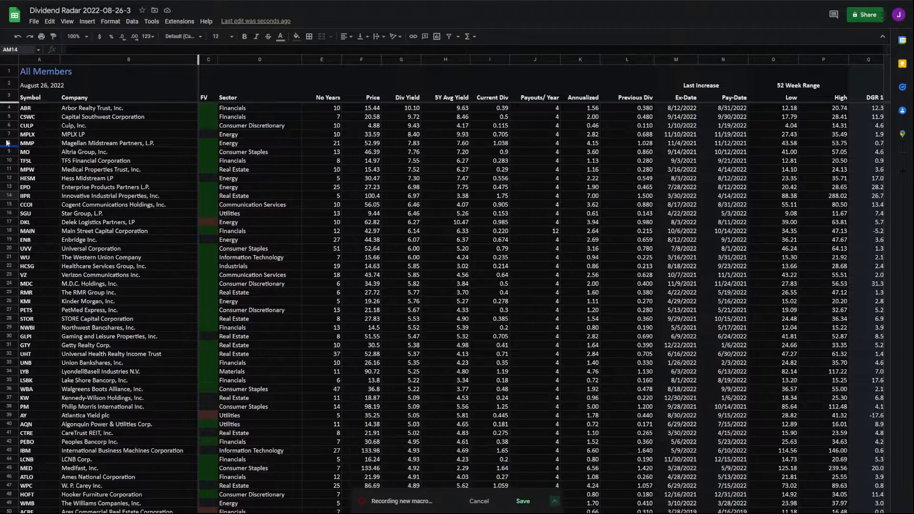
pyautogui.moveTo(36, 98); pyautogui.dragTo(736, 99)
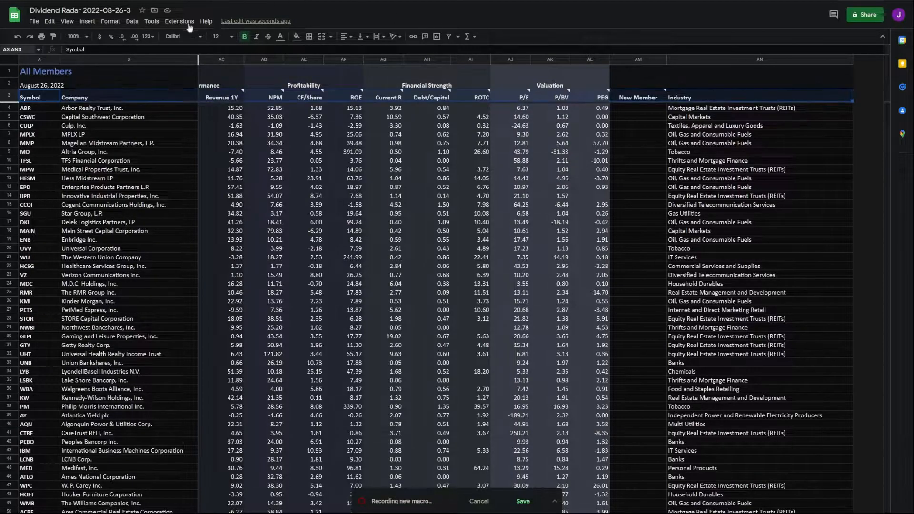
pyautogui.click(132, 21)
pyautogui.click(165, 76)
pyautogui.click(643, 213)
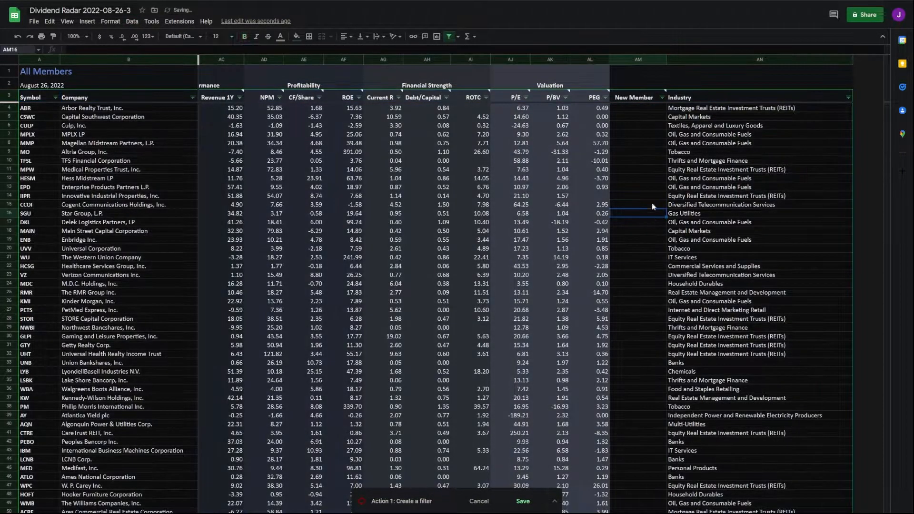
# Step: Filter PEG to values between 0 and 1
pyautogui.click(605, 98)
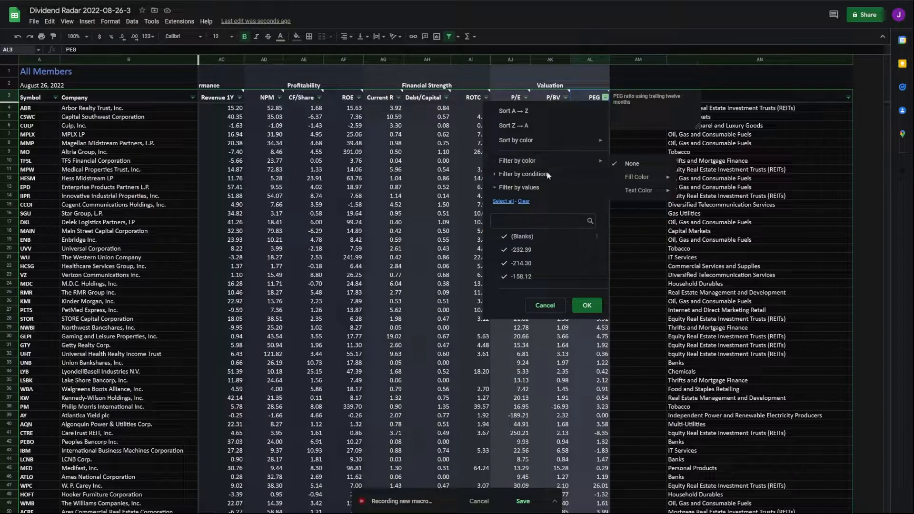
pyautogui.click(496, 173)
pyautogui.click(524, 190)
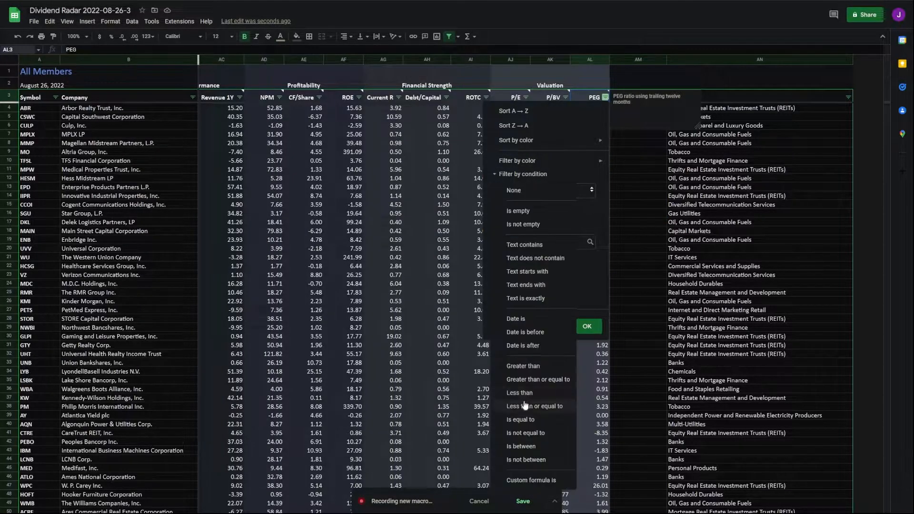
pyautogui.click(524, 447)
pyautogui.write('0')
pyautogui.press('Tab')
pyautogui.write('1')
pyautogui.click(587, 383)
# Step: Filter P/BV to a between range starting at 0
pyautogui.click(565, 98)
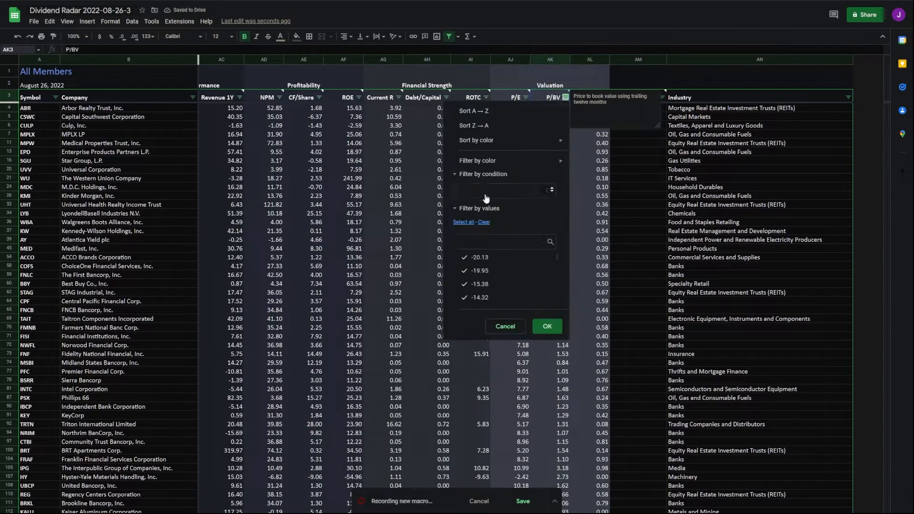
pyautogui.click(483, 173)
pyautogui.click(510, 191)
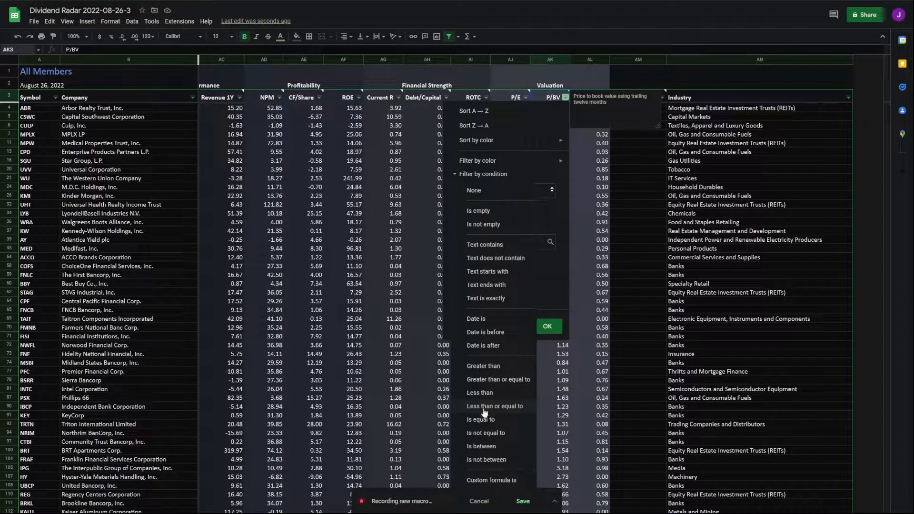
pyautogui.click(480, 195)
pyautogui.click(480, 193)
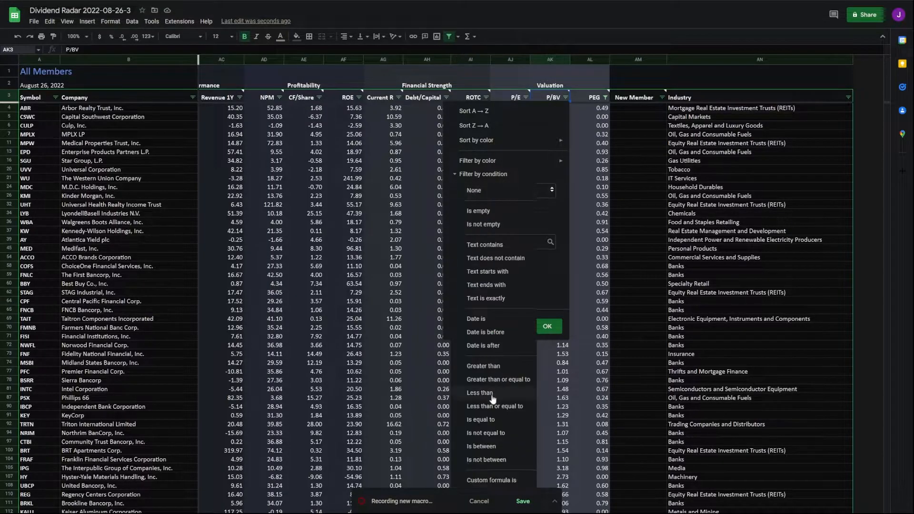
pyautogui.click(487, 449)
pyautogui.write('0')
pyautogui.press('Tab')
pyautogui.click(547, 383)
# Step: Filter P/E to values greater than 0
pyautogui.click(526, 97)
pyautogui.click(446, 173)
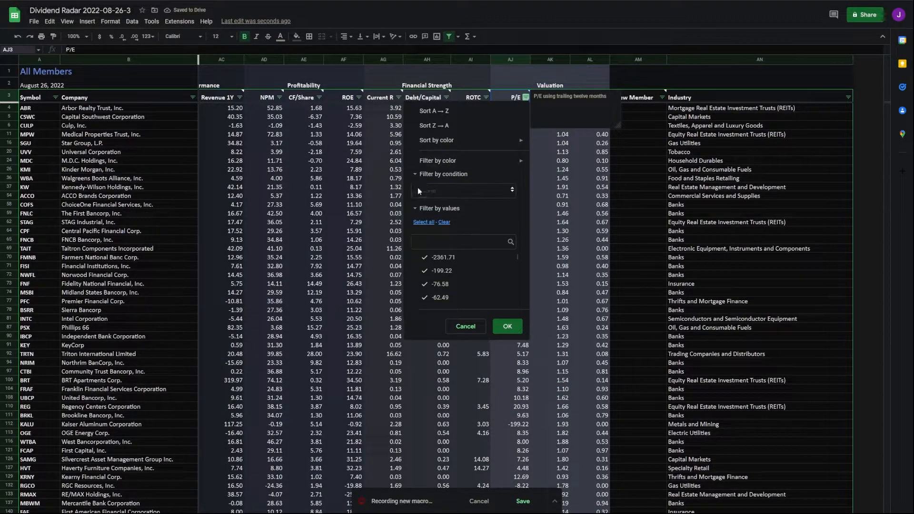
pyautogui.click(419, 189)
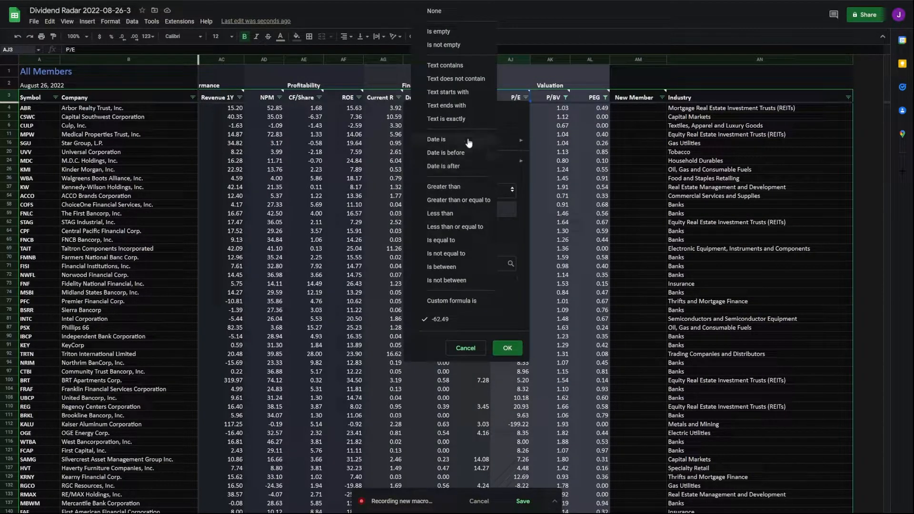
pyautogui.click(443, 186)
pyautogui.write('0')
pyautogui.click(508, 347)
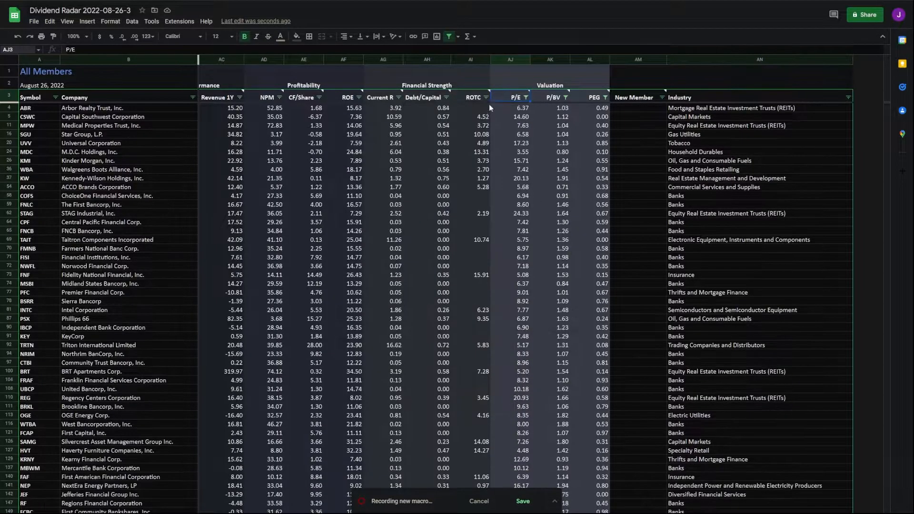
# Step: Filter ROTC to values greater than or equal to 0
pyautogui.click(486, 98)
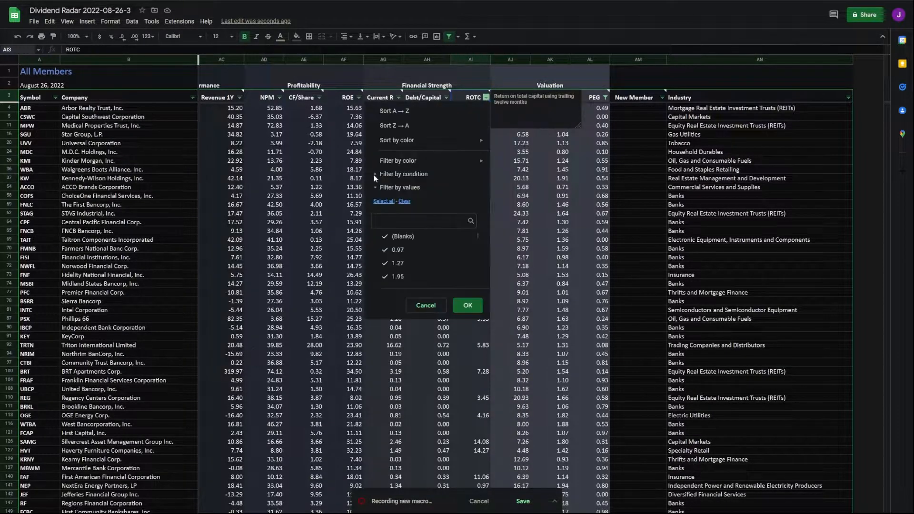
pyautogui.click(404, 173)
pyautogui.click(409, 191)
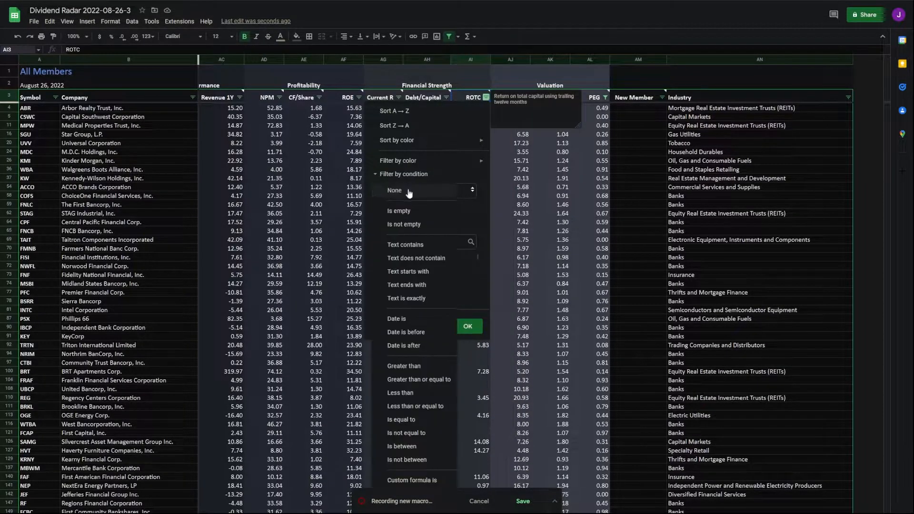
pyautogui.click(419, 380)
pyautogui.write('0')
pyautogui.click(472, 353)
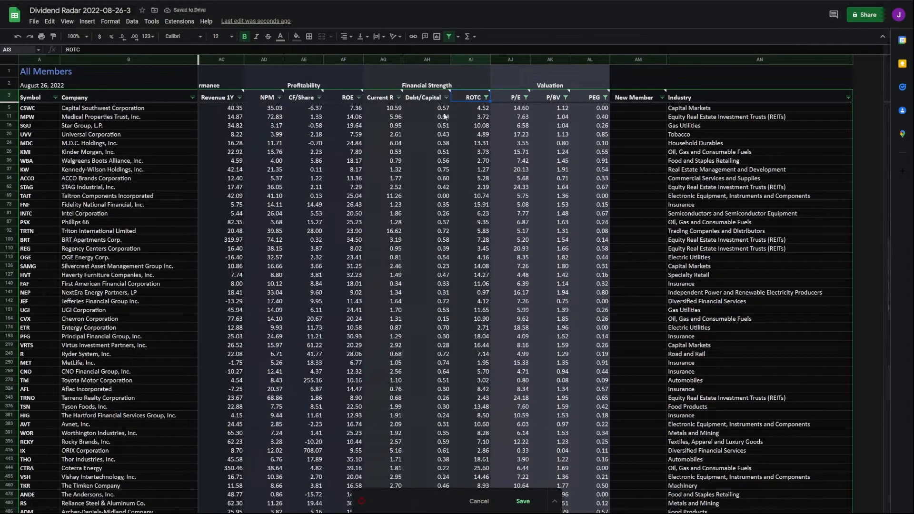
# Step: Filter Debt/Capital to a between range starting at 0
pyautogui.click(446, 97)
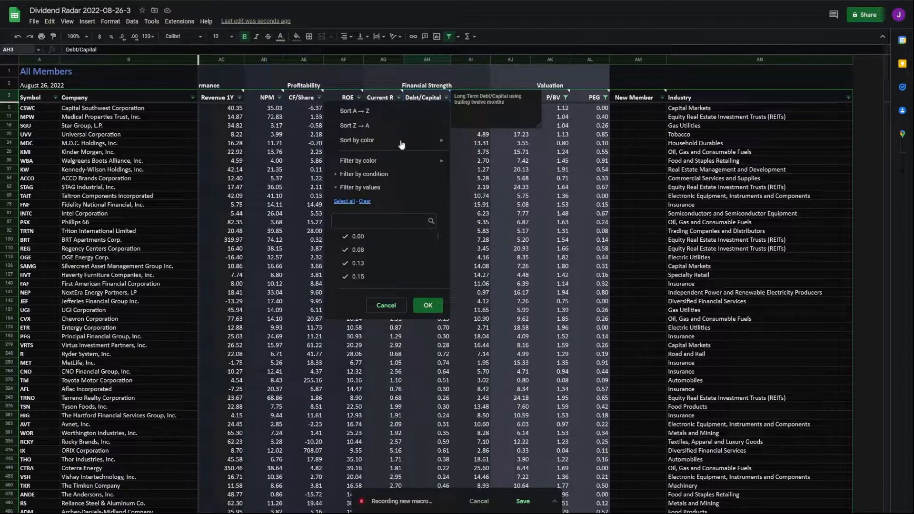
pyautogui.click(364, 174)
pyautogui.click(391, 190)
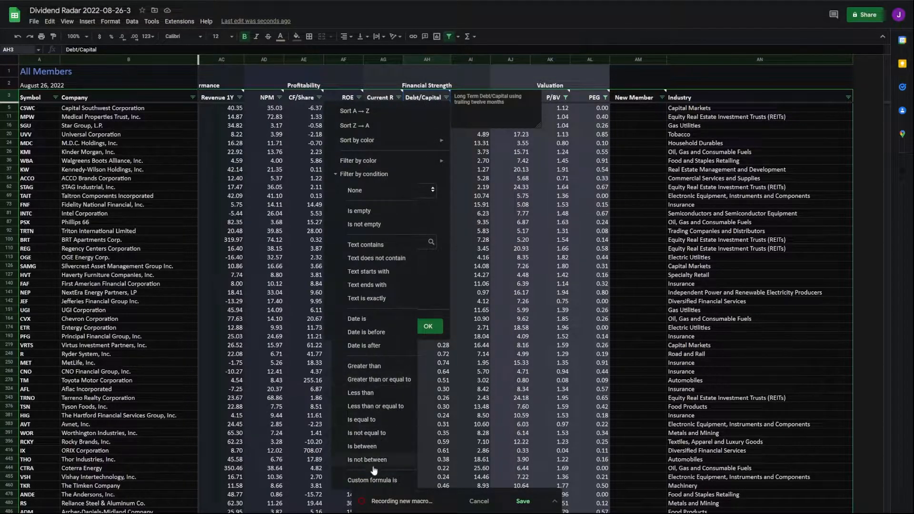
pyautogui.click(368, 447)
pyautogui.write('0')
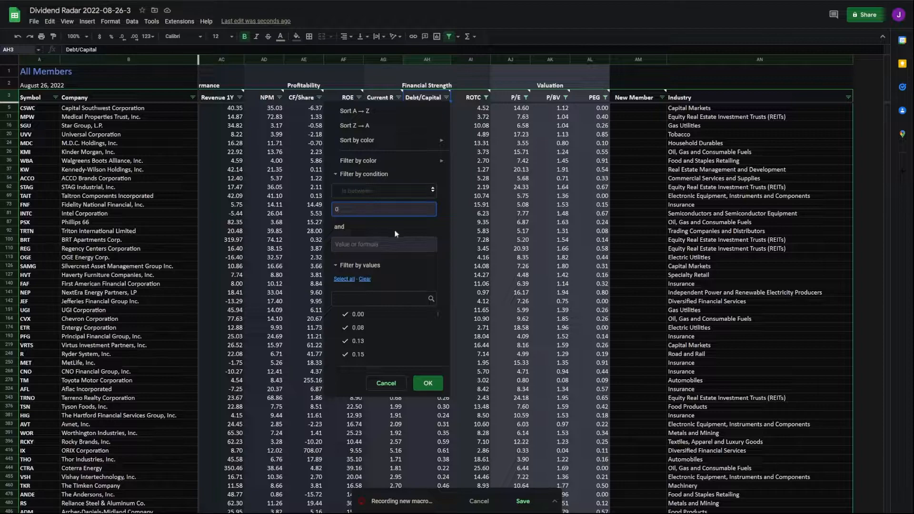
pyautogui.click(428, 383)
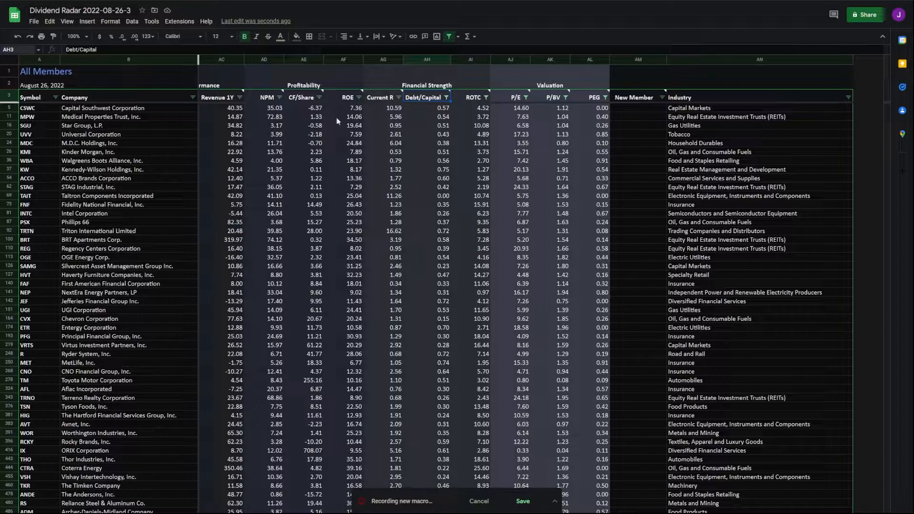
pyautogui.click(429, 205)
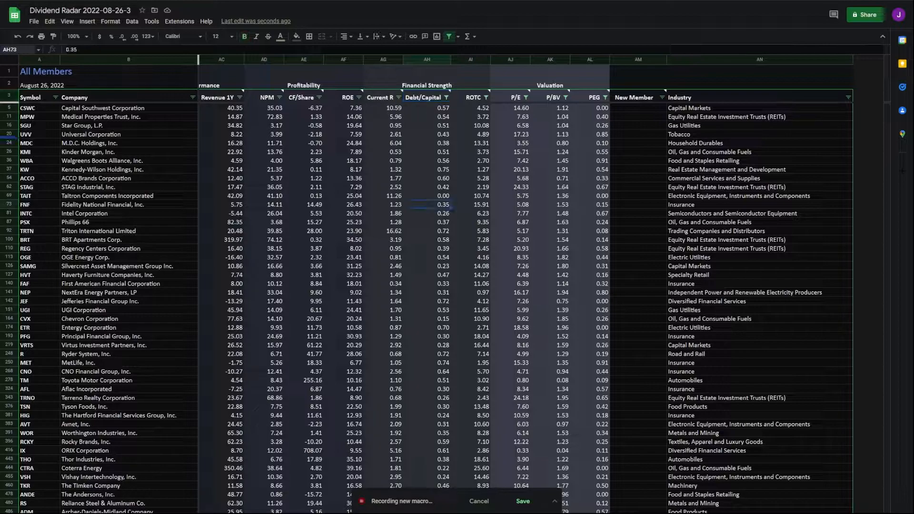
# Step: Filter Current R to values greater than or equal to 2
pyautogui.click(399, 97)
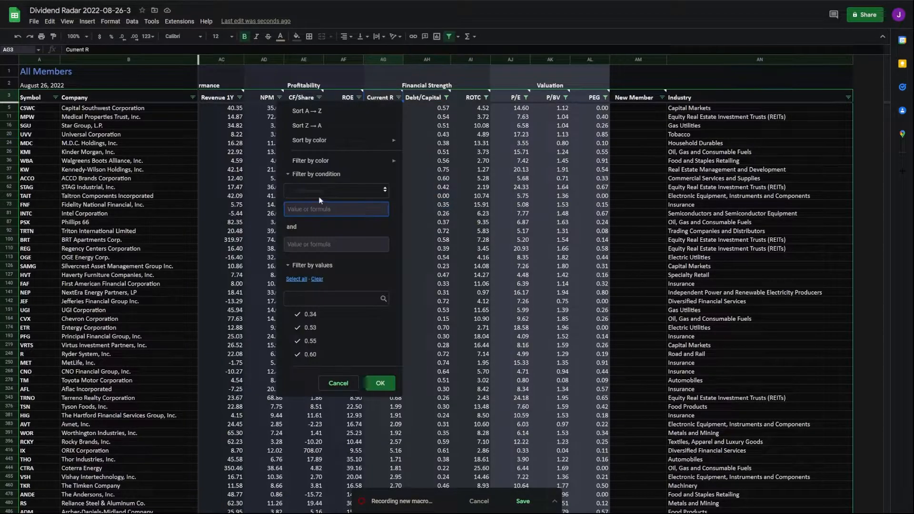
pyautogui.click(316, 194)
pyautogui.click(317, 191)
pyautogui.click(316, 195)
pyautogui.click(321, 205)
pyautogui.click(320, 210)
pyautogui.write('2')
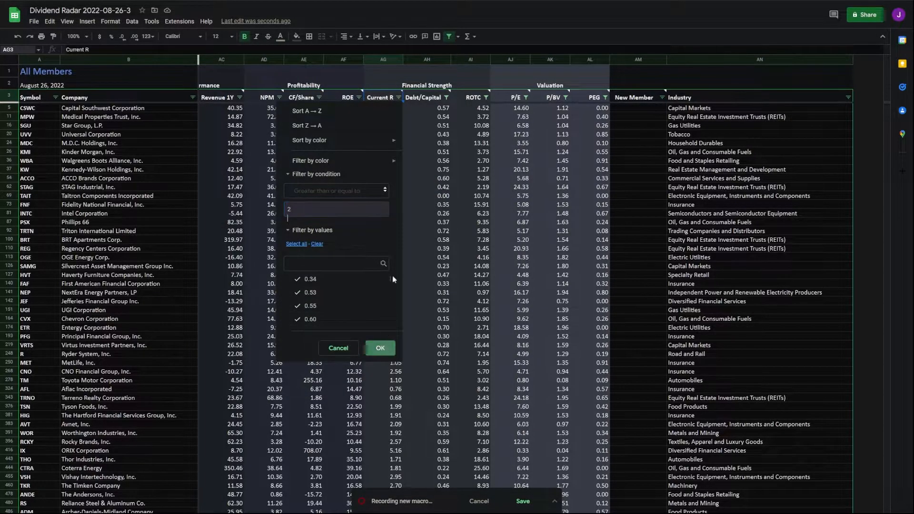
pyautogui.click(381, 348)
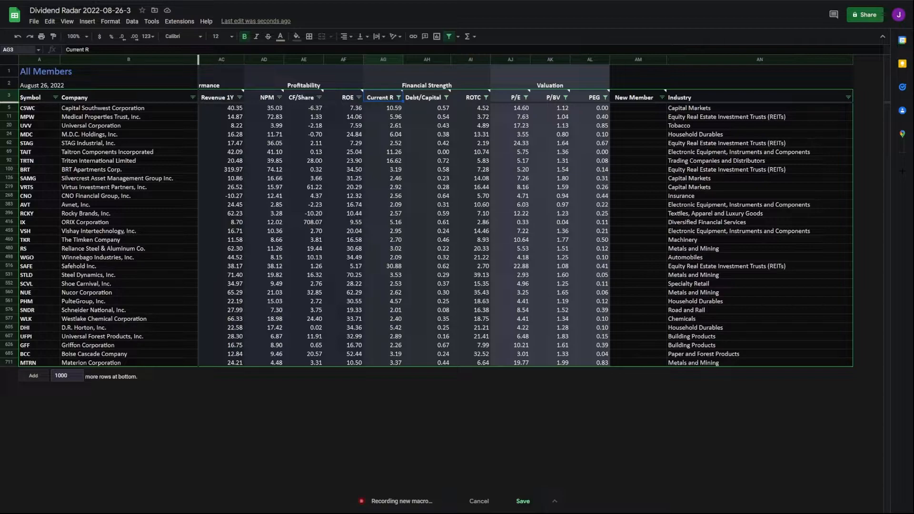
# Step: Filter ROE to values greater than 0
pyautogui.press('Right')
pyautogui.hotkey('ctrl', 'Down')
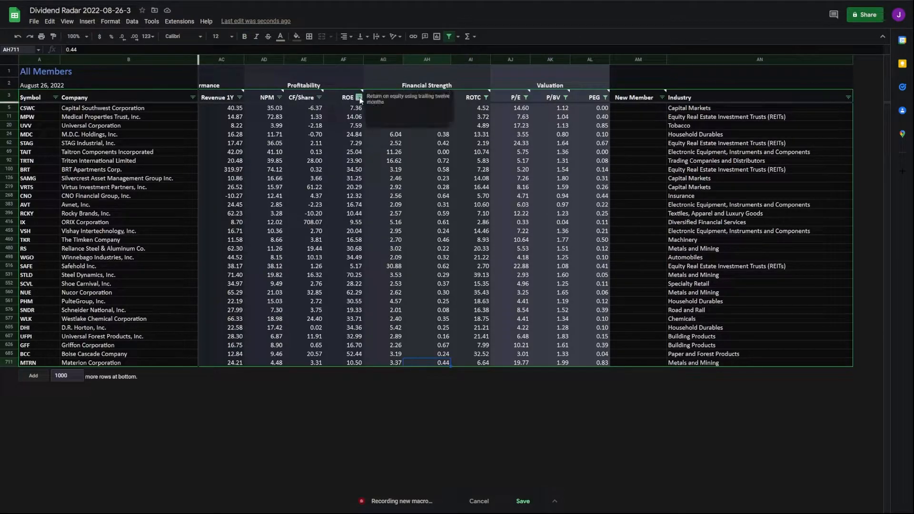
pyautogui.click(359, 98)
pyautogui.click(291, 190)
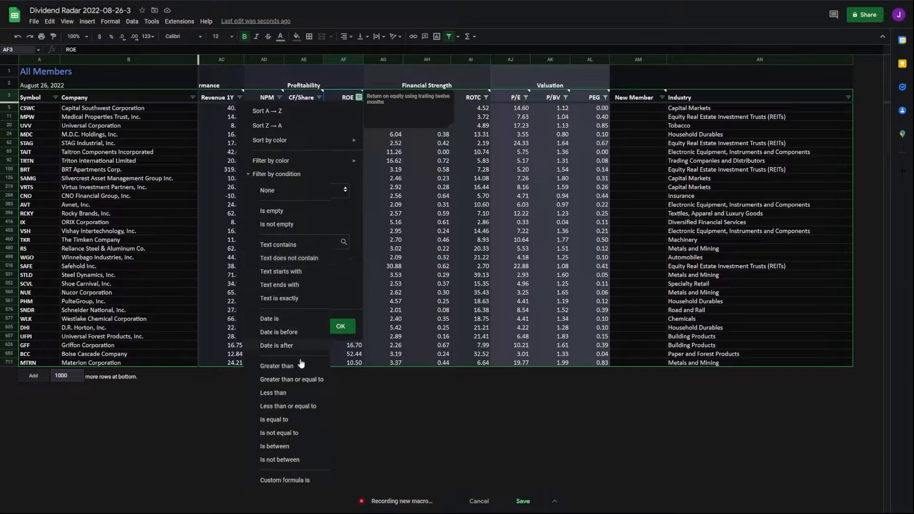
pyautogui.click(281, 366)
pyautogui.write('0')
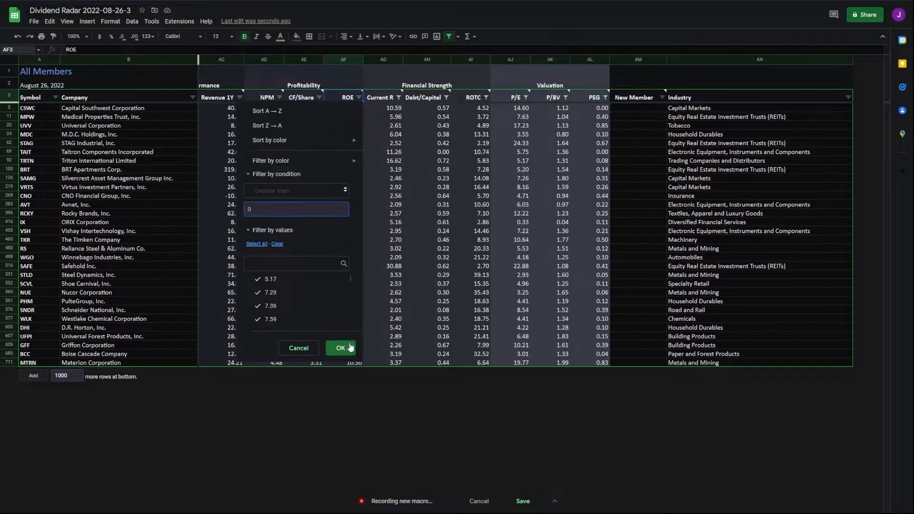
pyautogui.click(340, 348)
# Step: Add condition filters on CF/Share with value 0 and on NPM
pyautogui.click(425, 98)
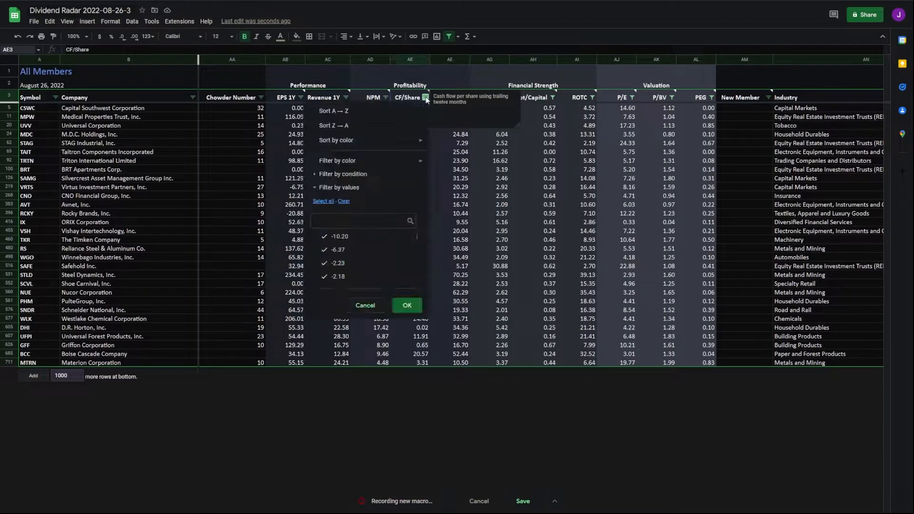
pyautogui.click(338, 175)
pyautogui.click(347, 190)
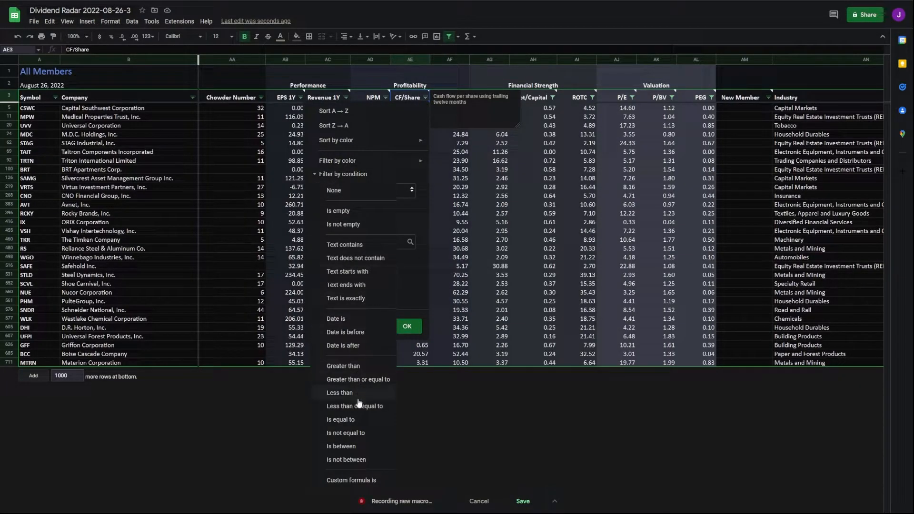
pyautogui.click(354, 366)
pyautogui.write('0')
pyautogui.click(404, 348)
pyautogui.click(386, 97)
pyautogui.click(281, 174)
pyautogui.click(367, 348)
# Step: Filter Revenue 1Y to values greater than or equal to 0
pyautogui.click(346, 97)
pyautogui.click(377, 175)
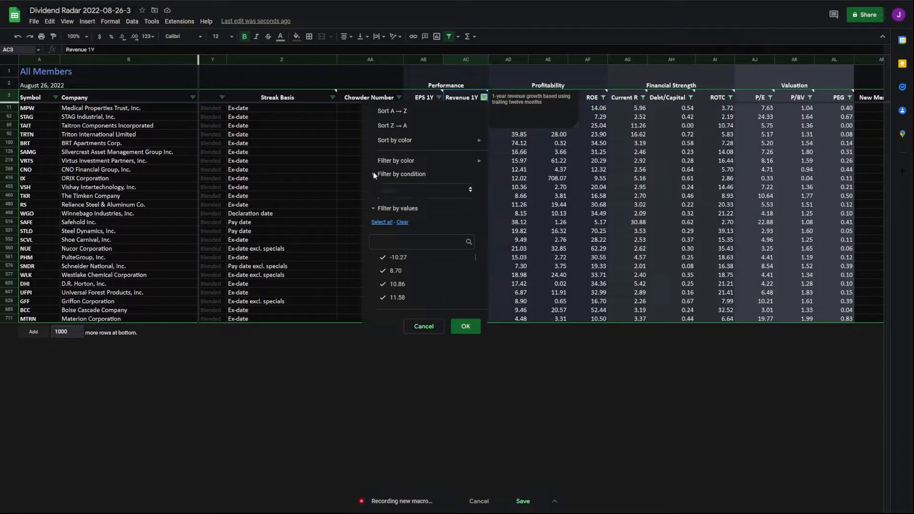
pyautogui.click(400, 191)
pyautogui.click(407, 366)
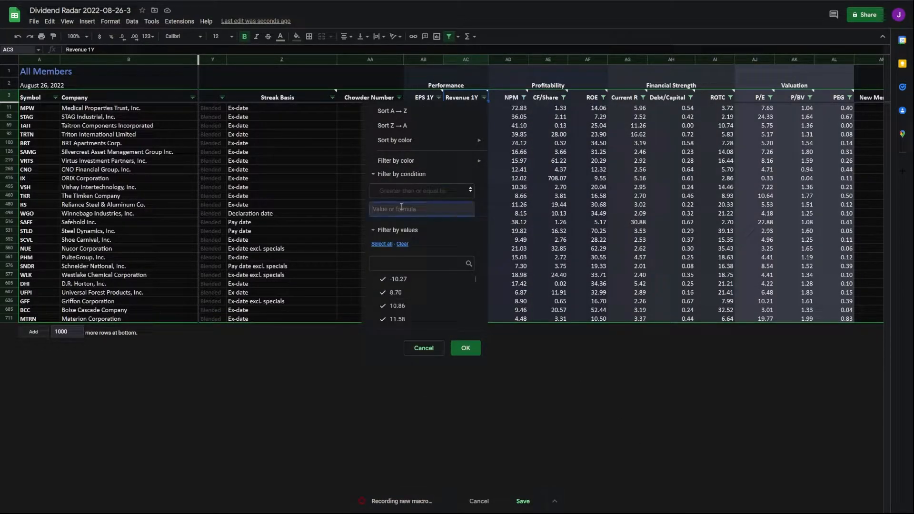
pyautogui.write('0')
pyautogui.click(466, 352)
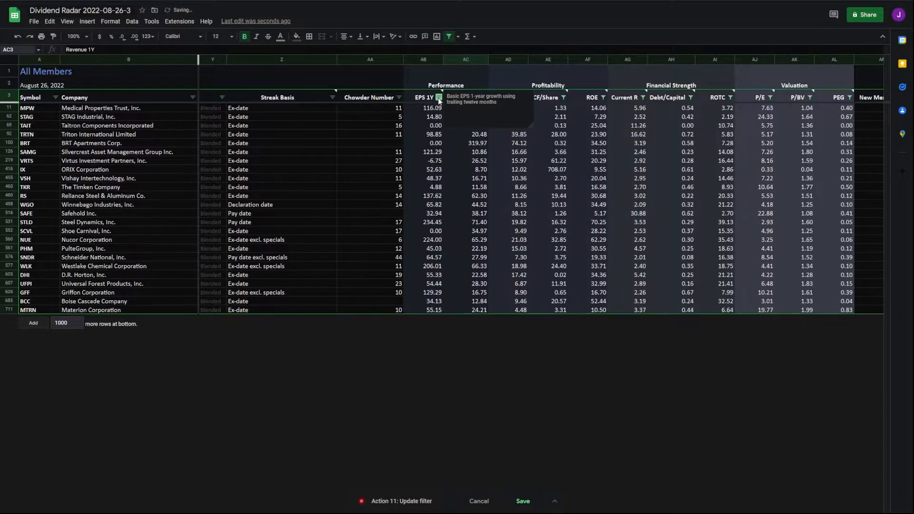
# Step: Filter EPS 1Y to values greater than or equal to 0, then recheck the filter
pyautogui.click(438, 98)
pyautogui.click(329, 175)
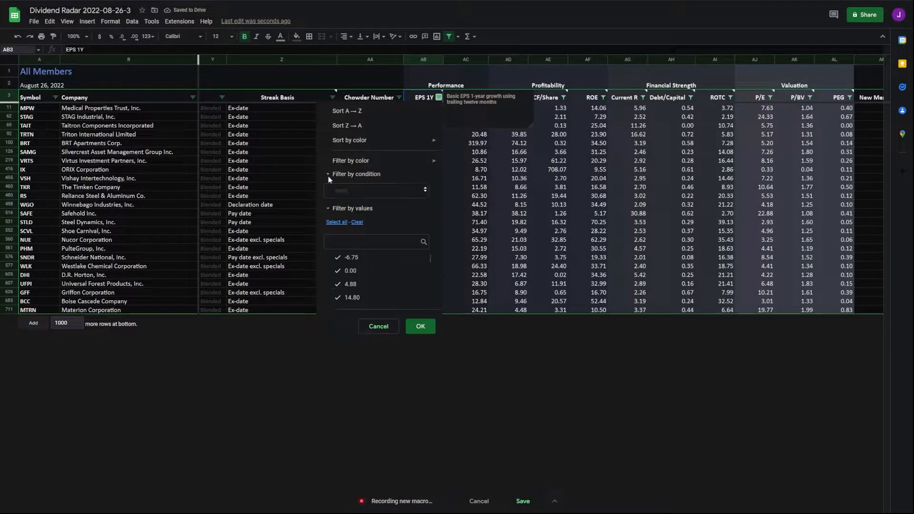
pyautogui.click(361, 209)
pyautogui.write('0')
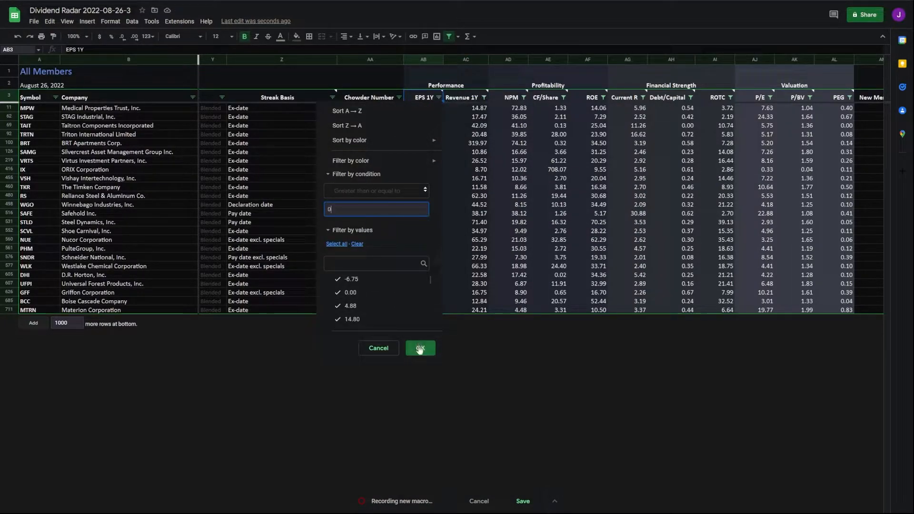
pyautogui.click(419, 351)
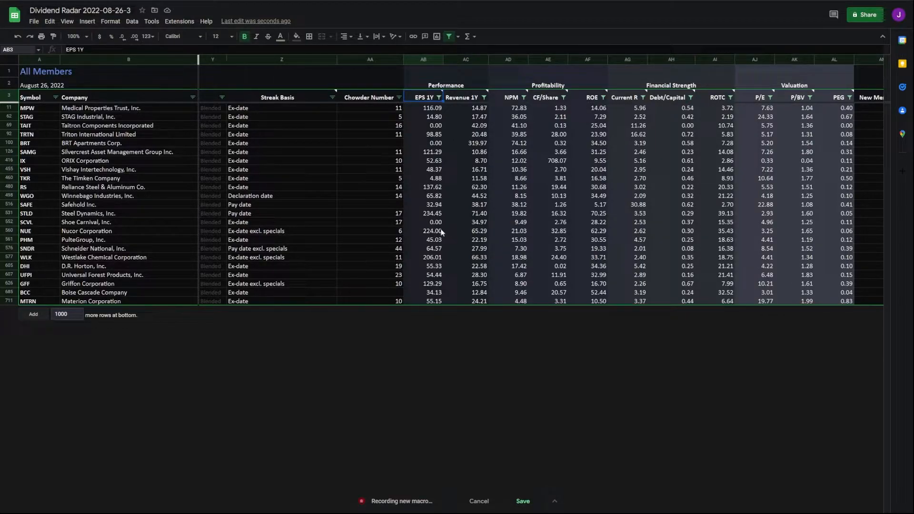
pyautogui.moveTo(436, 100)
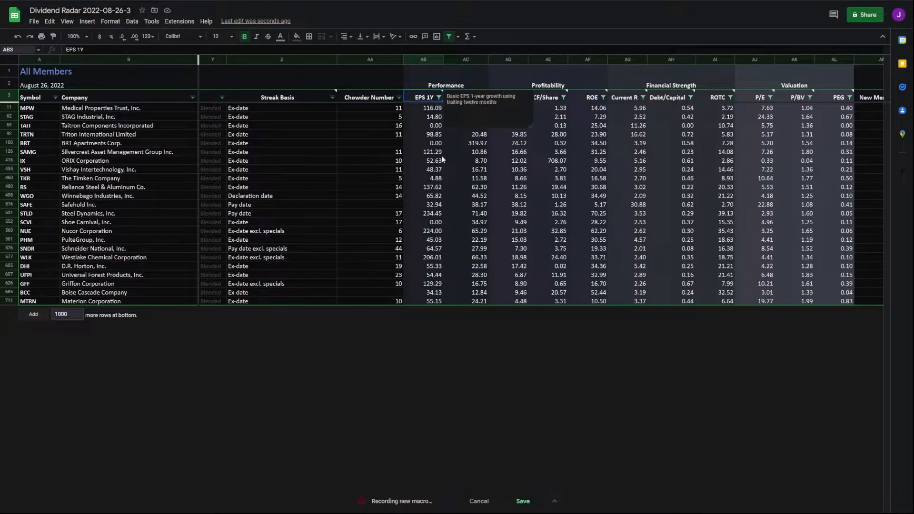
pyautogui.click(438, 97)
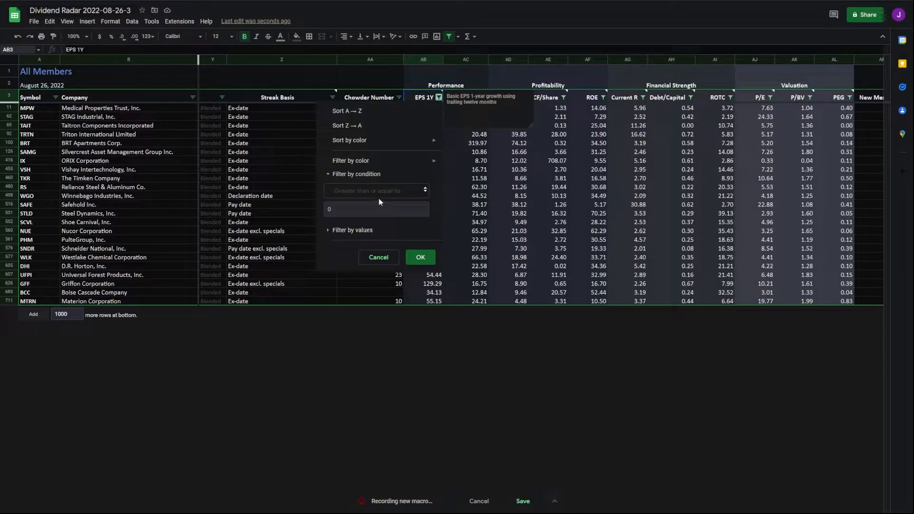
pyautogui.click(375, 260)
pyautogui.click(551, 413)
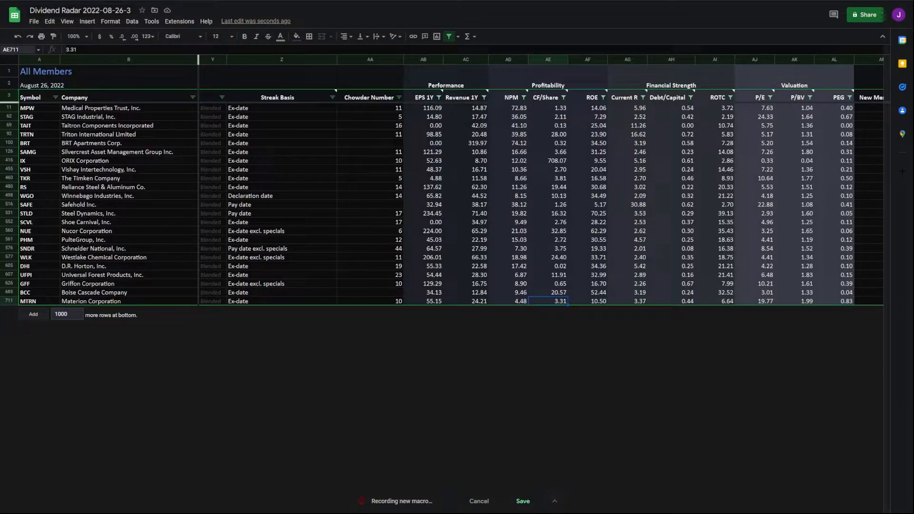
pyautogui.press('Left')
pyautogui.press('Left')
pyautogui.press('Left')
pyautogui.press('Left')
pyautogui.press('Left')
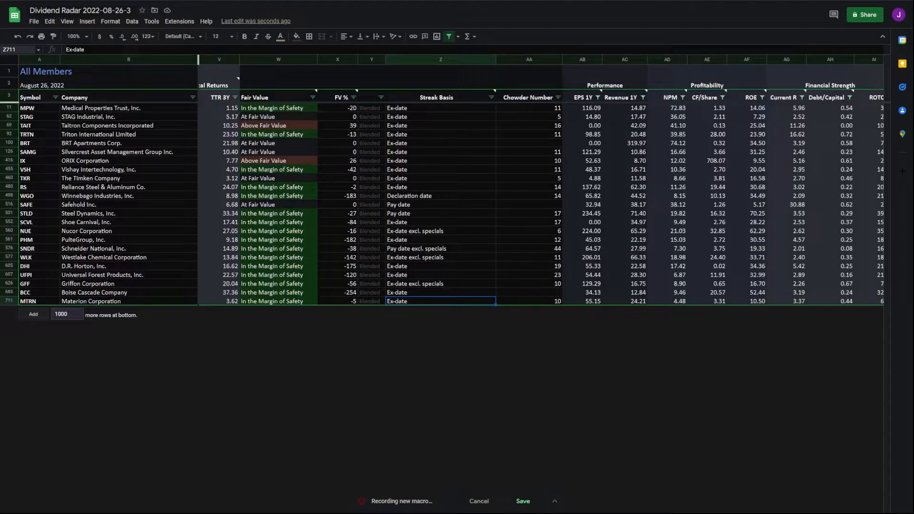
# Step: Filter Chowder Number to values greater than or equal to 0
pyautogui.hscroll(-10, 719, 73)
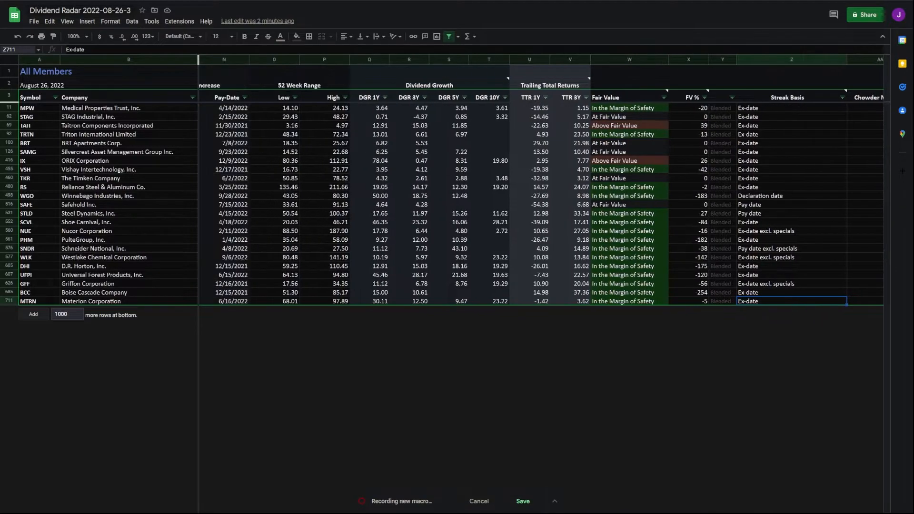
pyautogui.hscroll(-1, 719, 72)
pyautogui.hscroll(10, 542, 208)
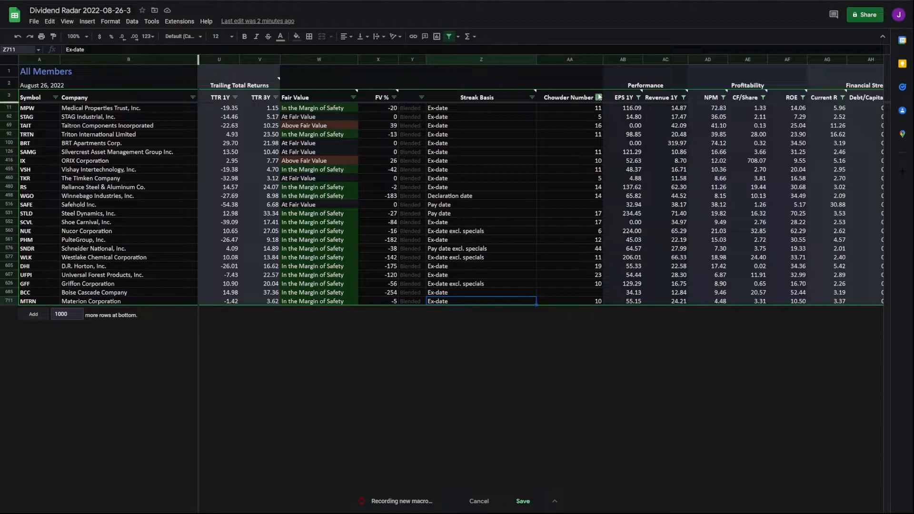
pyautogui.click(599, 98)
pyautogui.click(521, 174)
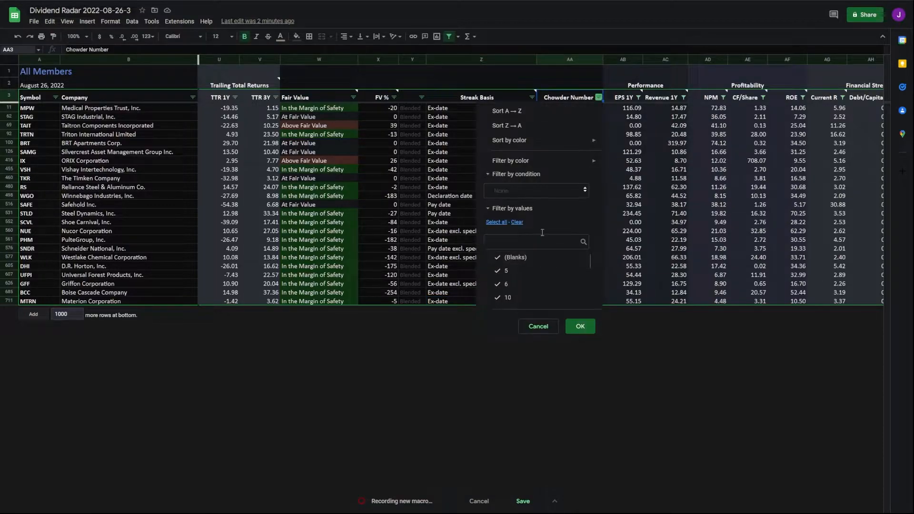
pyautogui.click(542, 190)
pyautogui.click(531, 379)
pyautogui.write('0')
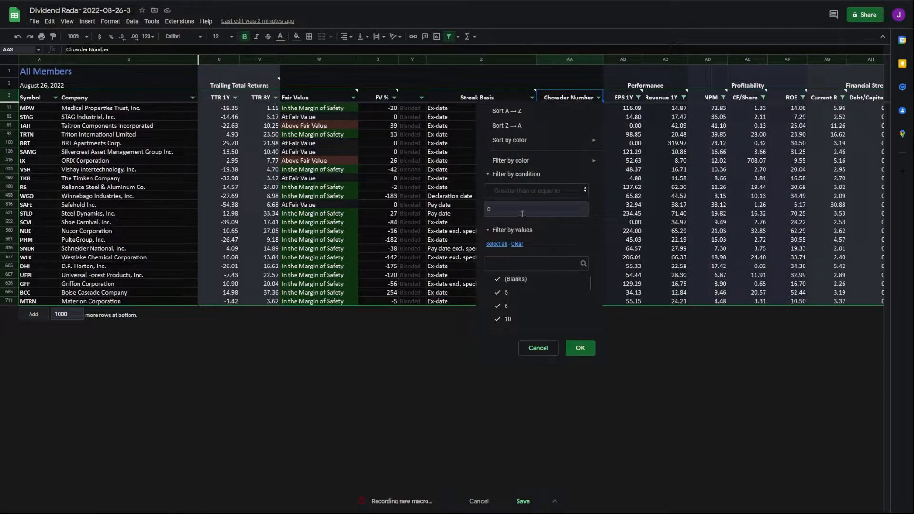
pyautogui.click(580, 348)
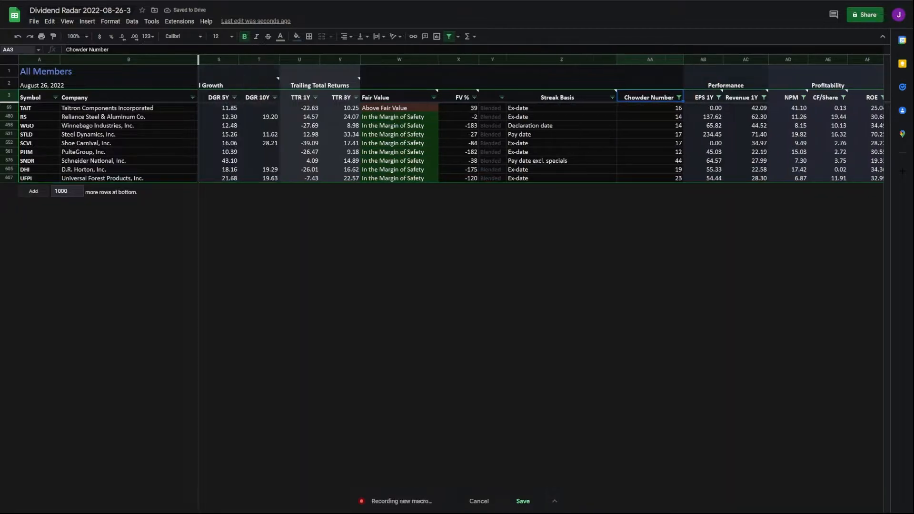
# Step: Exclude Fair Value entries containing 'Above', leaving eight stocks
pyautogui.click(433, 97)
pyautogui.click(334, 174)
pyautogui.click(342, 190)
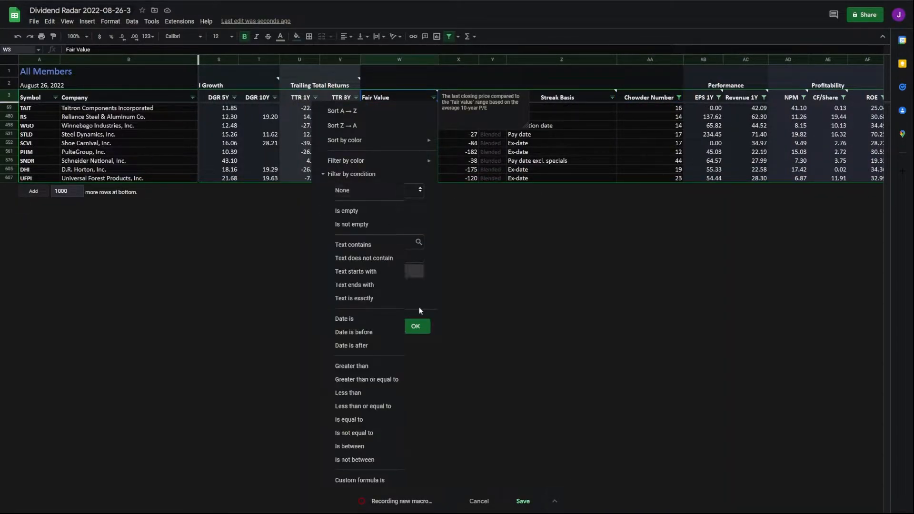
pyautogui.click(381, 257)
pyautogui.write('Above')
pyautogui.click(415, 348)
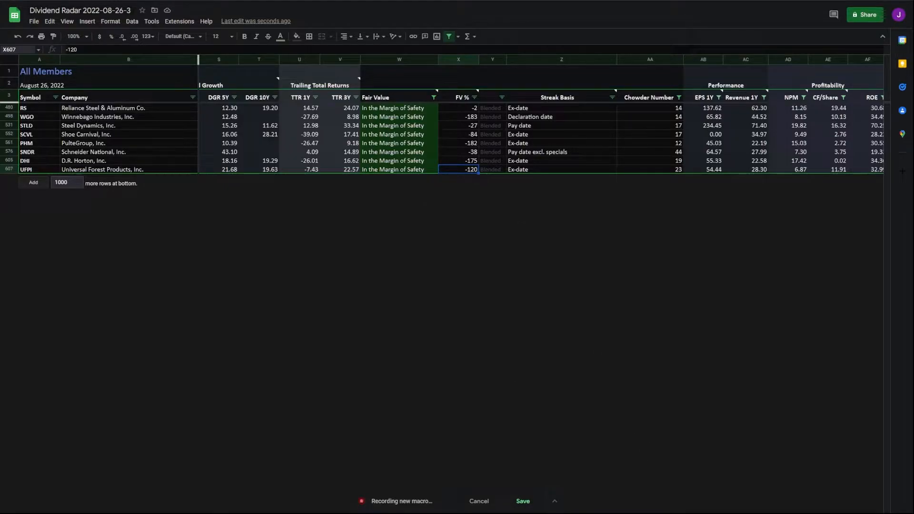
pyautogui.hscroll(-1, 603, 328)
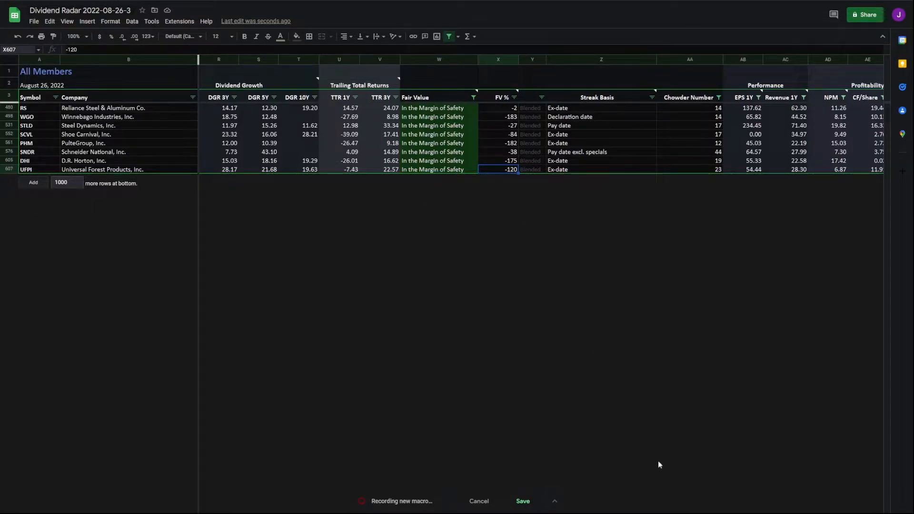
pyautogui.hscroll(-1, 659, 441)
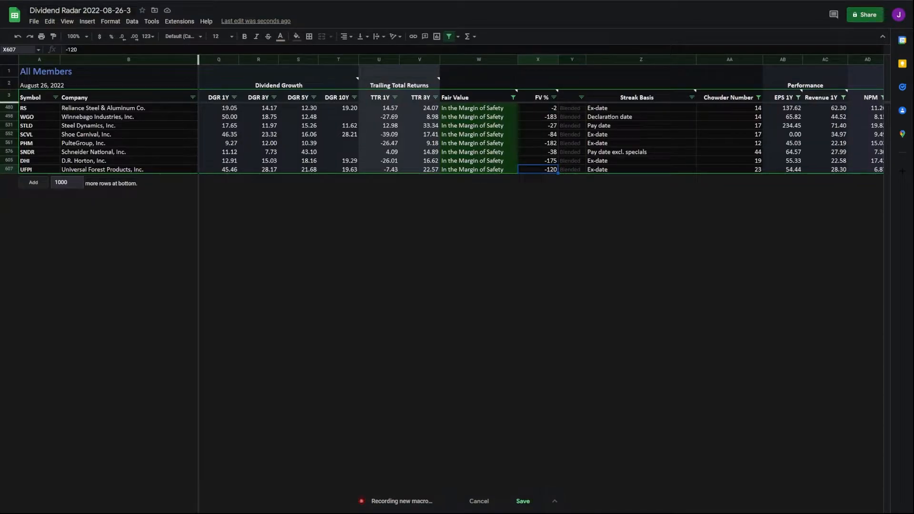
pyautogui.hscroll(-1, 542, 115)
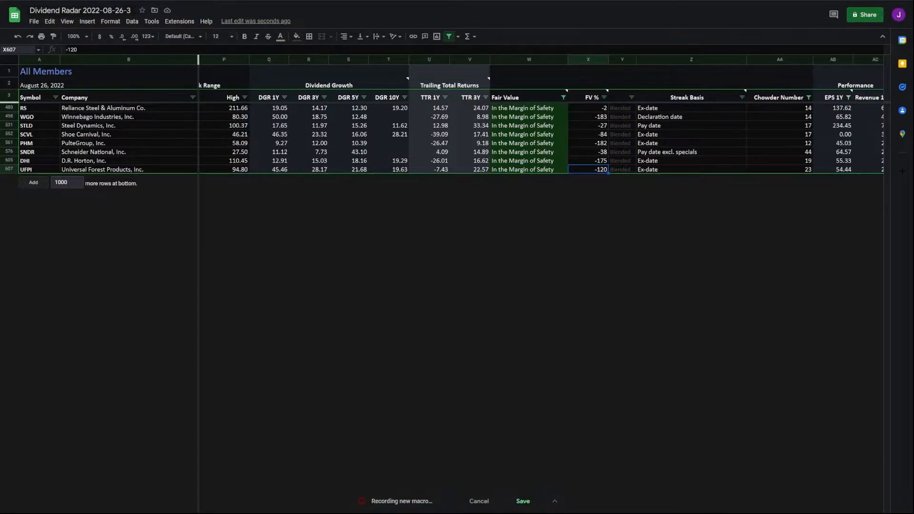
pyautogui.hscroll(-5, 771, 494)
pyautogui.hscroll(10, 772, 494)
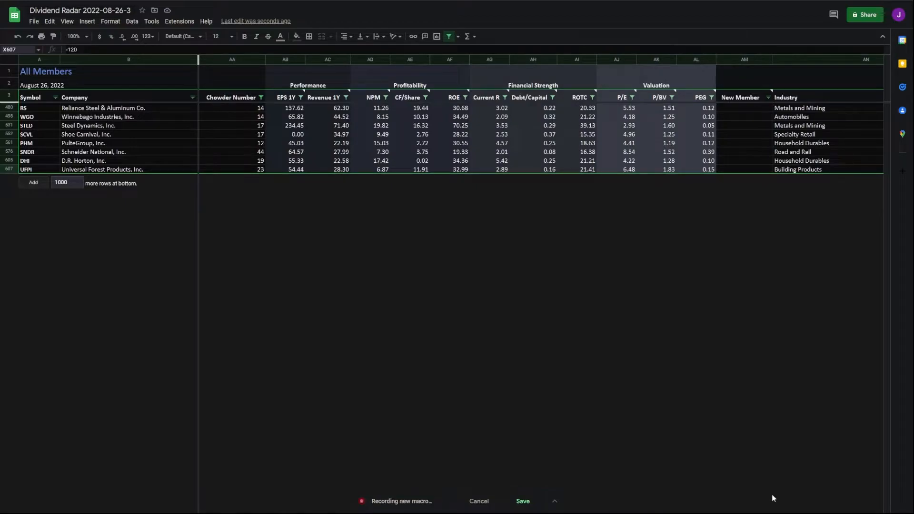
pyautogui.hscroll(-1, 762, 495)
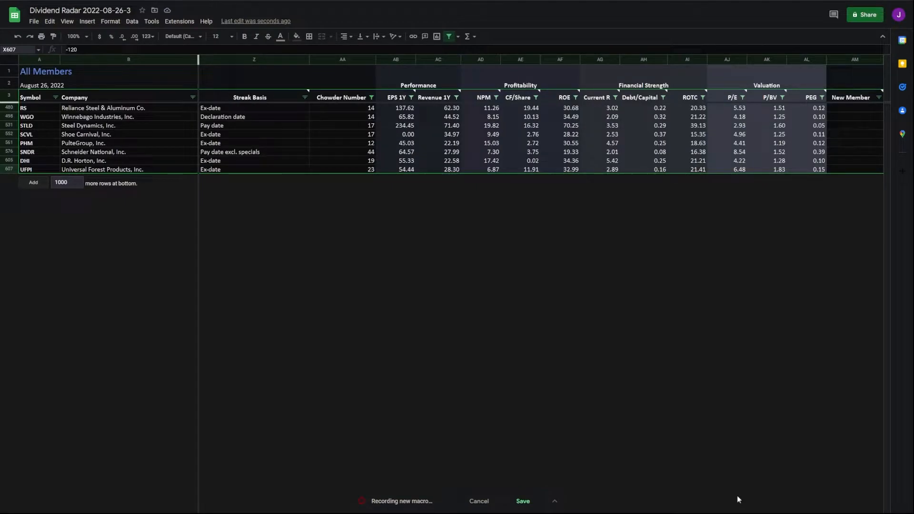
pyautogui.hscroll(-10, 737, 495)
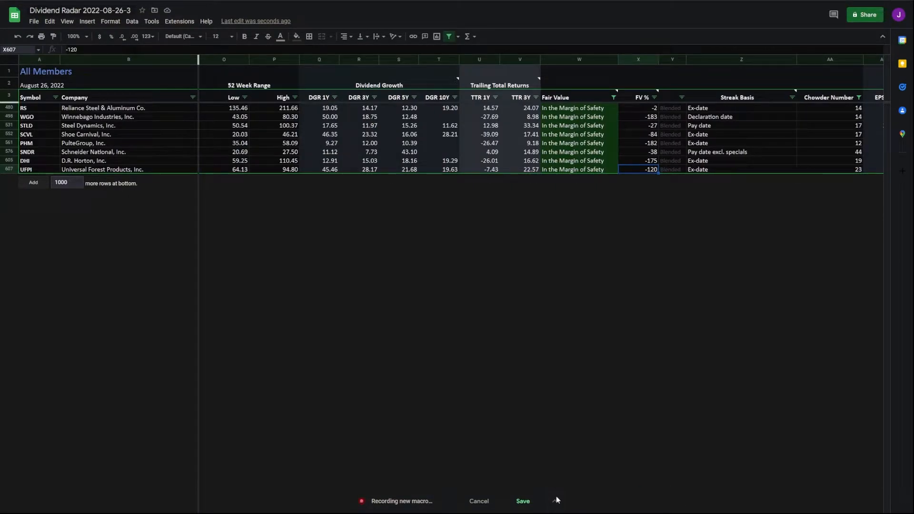
pyautogui.hscroll(-10, 556, 496)
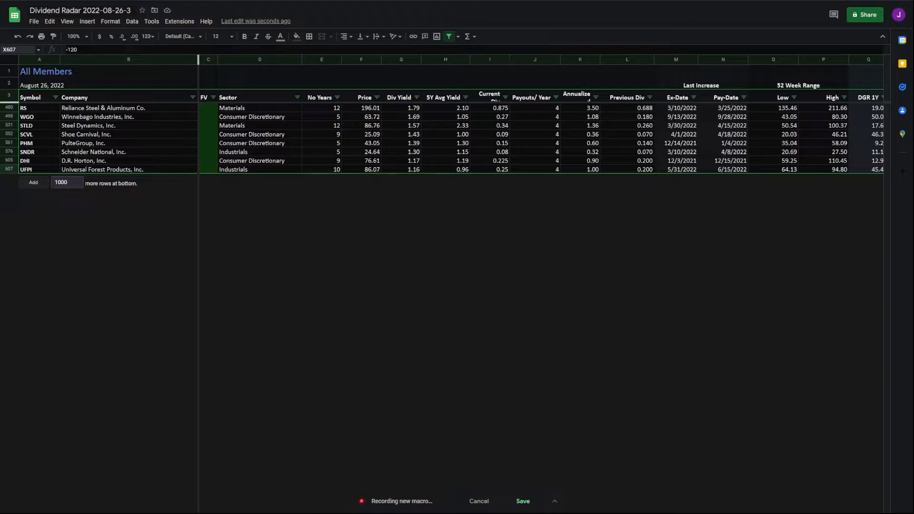
pyautogui.hscroll(5, 384, 512)
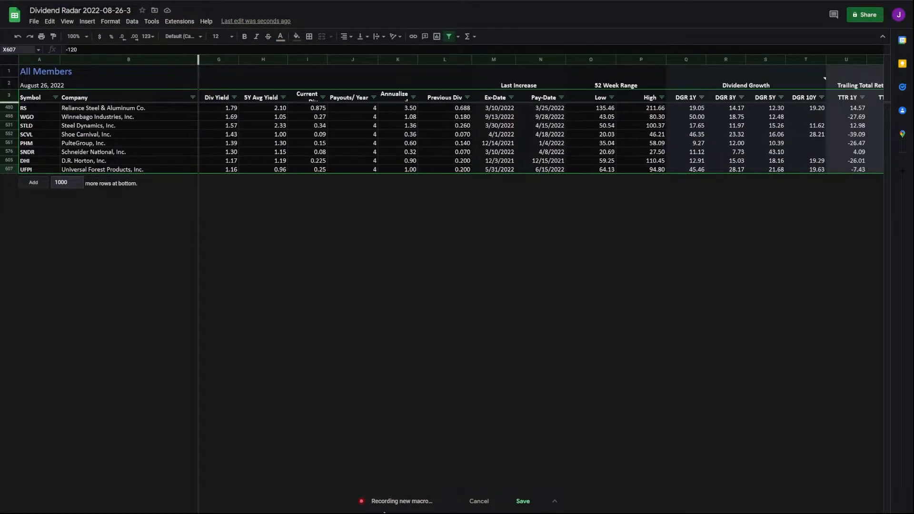
pyautogui.hscroll(1, 396, 512)
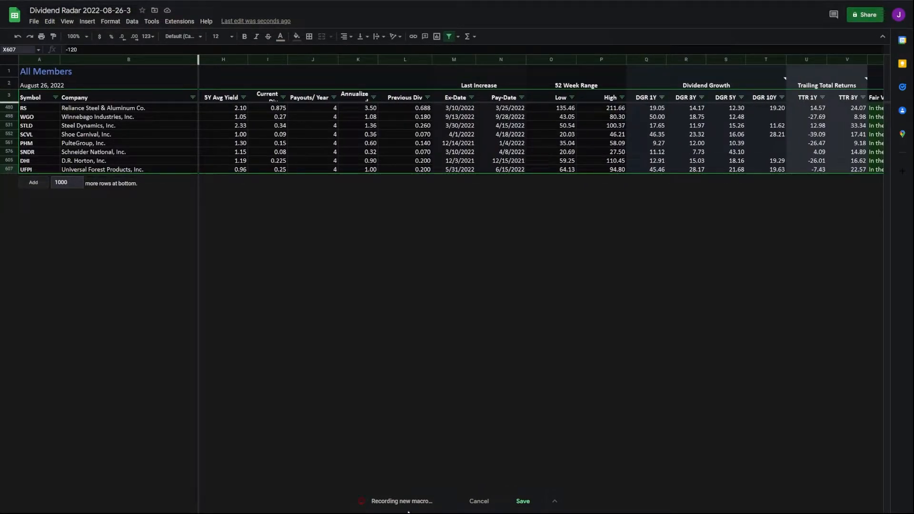
pyautogui.hscroll(2, 443, 510)
pyautogui.hscroll(-6, 381, 509)
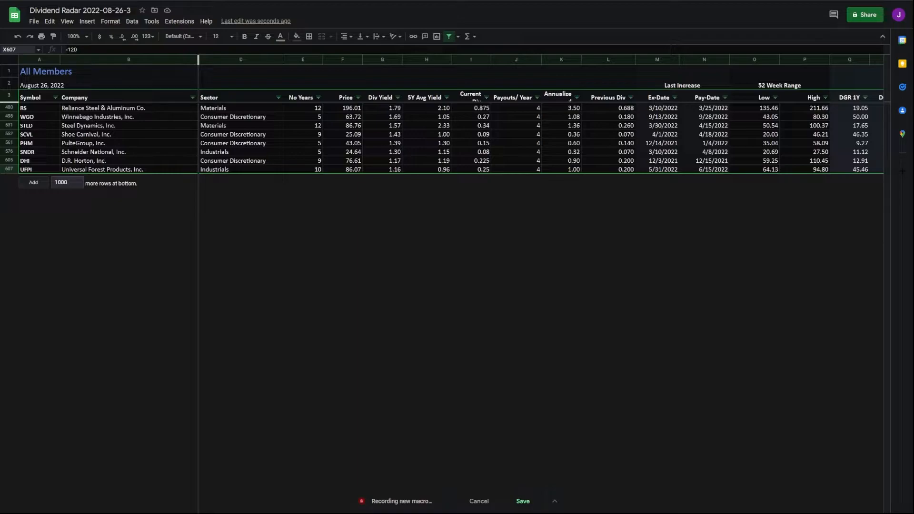
pyautogui.hscroll(6, 542, 190)
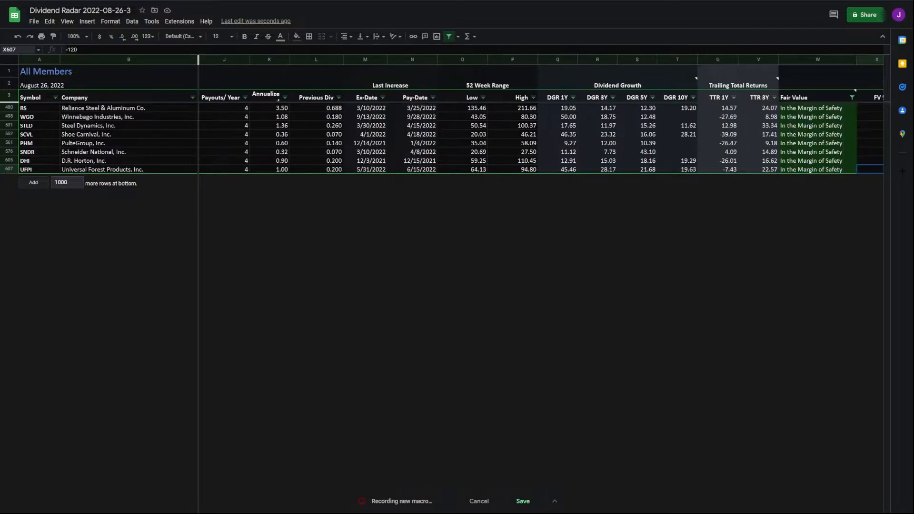
pyautogui.hscroll(1, 541, 191)
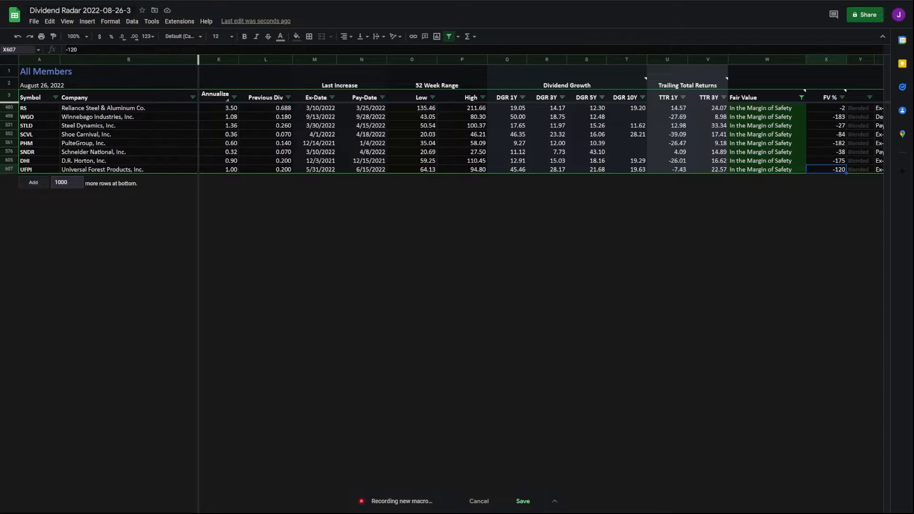
# Step: Sort the eight filtered stocks by Chowder Number, highest first, with SNDR at 44 on top
pyautogui.hscroll(6, 689, 206)
pyautogui.press('Left')
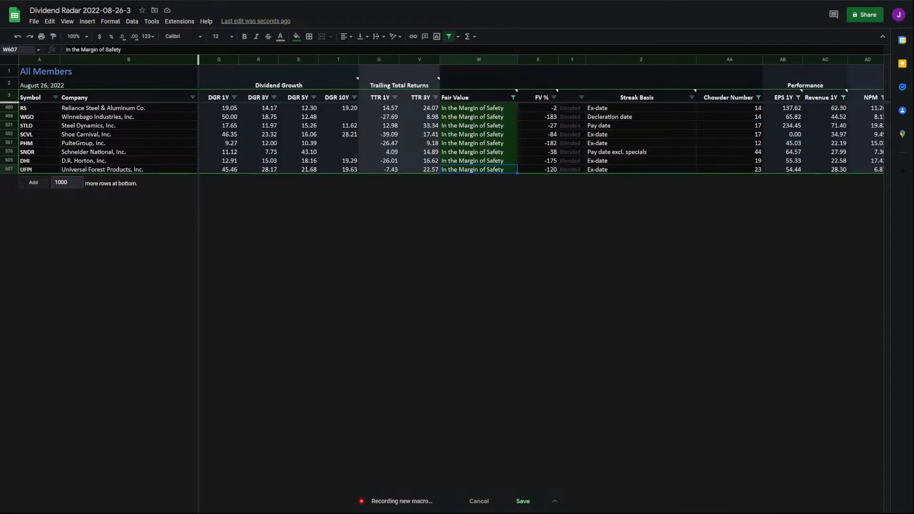
pyautogui.click(759, 99)
pyautogui.click(676, 124)
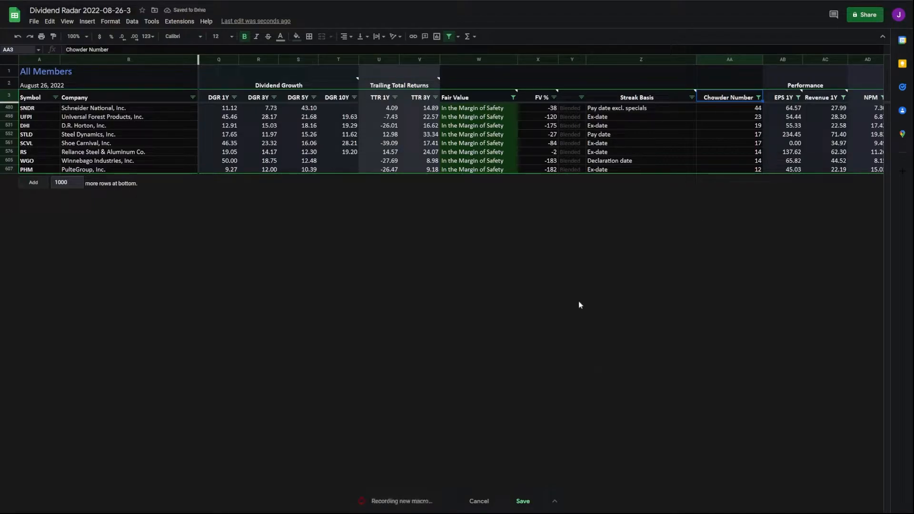
# Step: Save the recorded filter-and-sort steps as a macro named Chowder
pyautogui.click(524, 504)
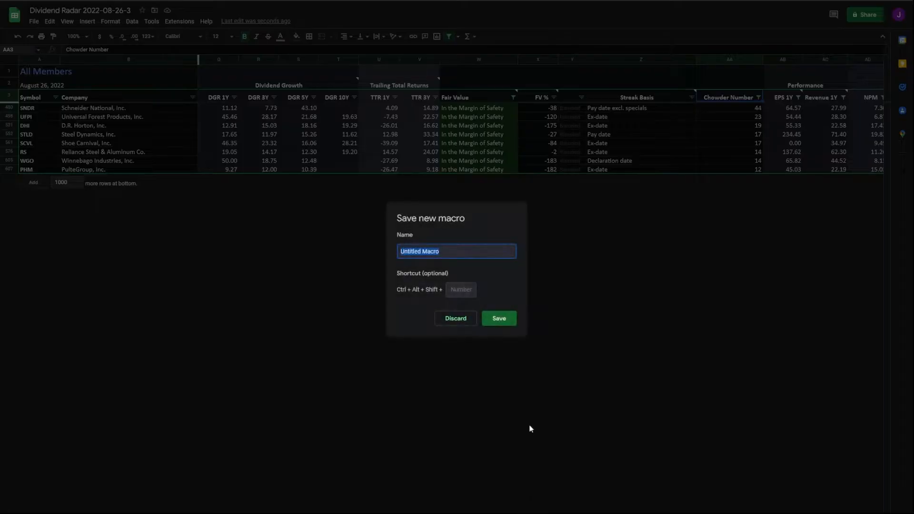
pyautogui.write('Chowder')
pyautogui.click(498, 318)
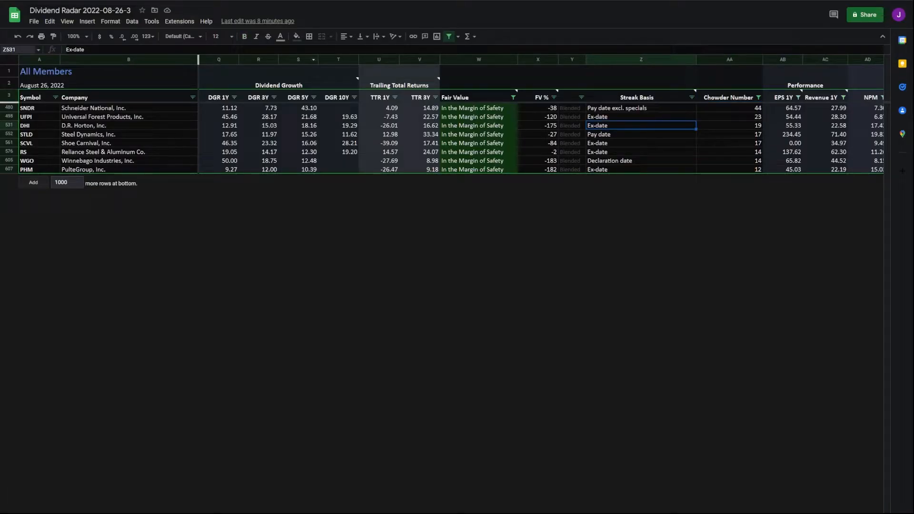
# Step: Check the Chowder macro in the macros list and the Manage macros window
pyautogui.click(180, 21)
pyautogui.moveTo(188, 50)
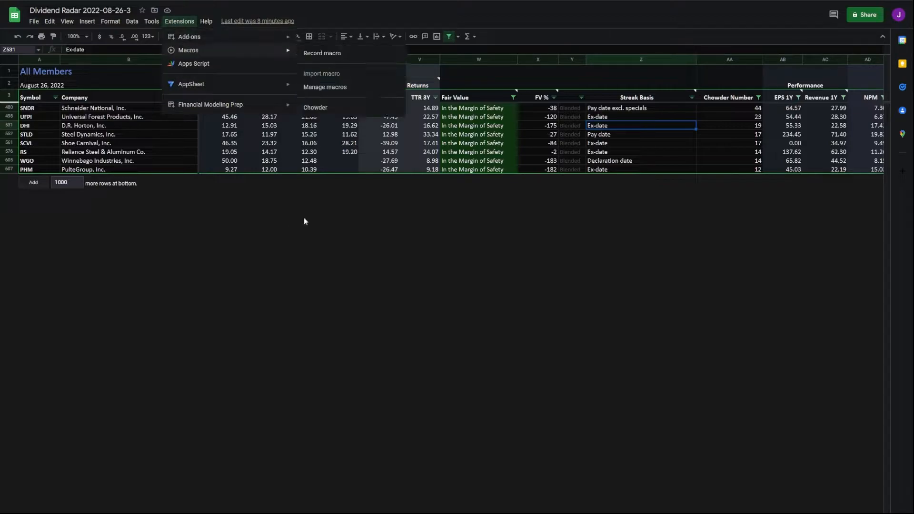
pyautogui.click(304, 169)
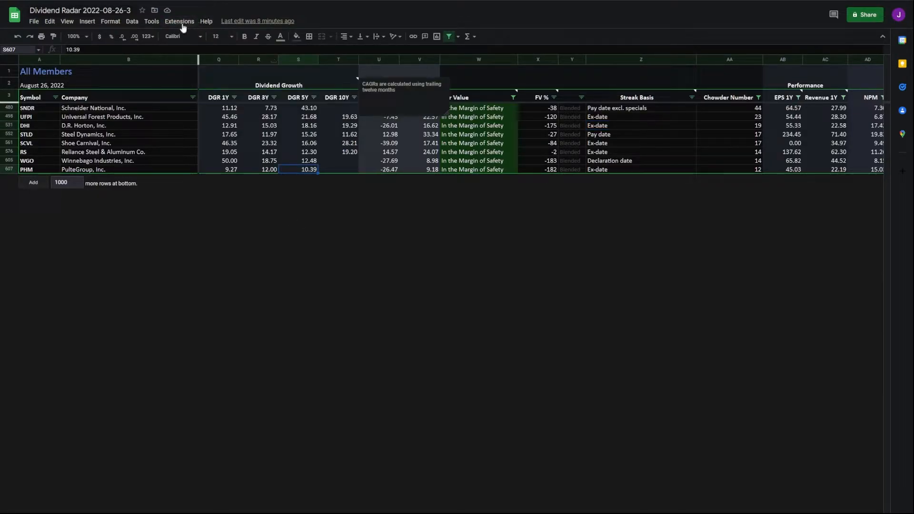
pyautogui.click(177, 22)
pyautogui.moveTo(191, 50)
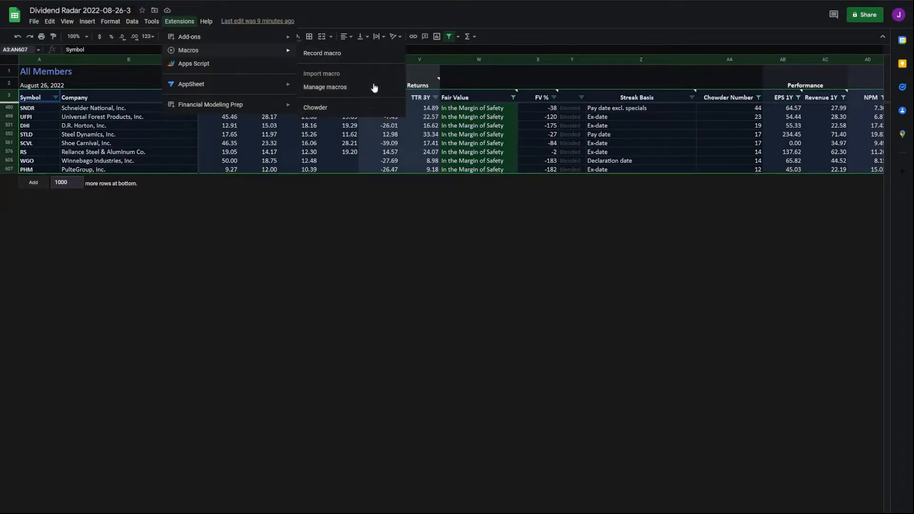
pyautogui.click(347, 88)
pyautogui.click(526, 244)
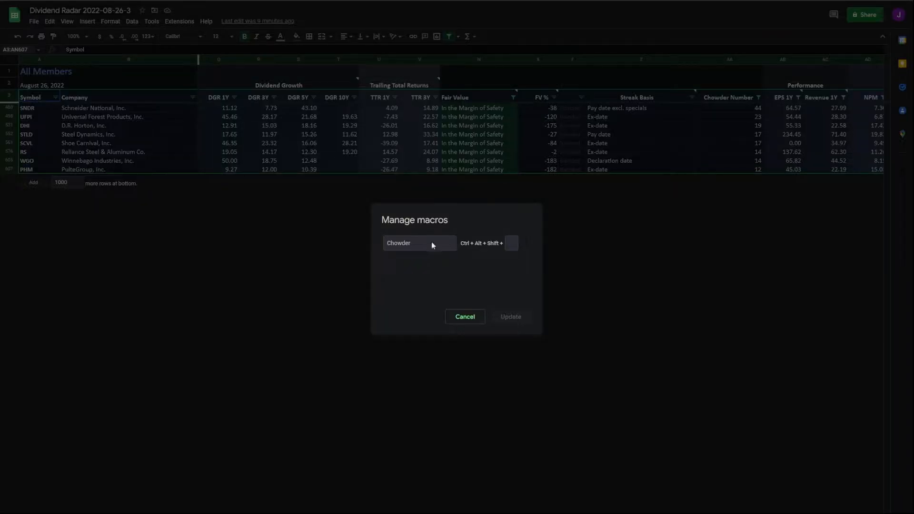
pyautogui.click(465, 315)
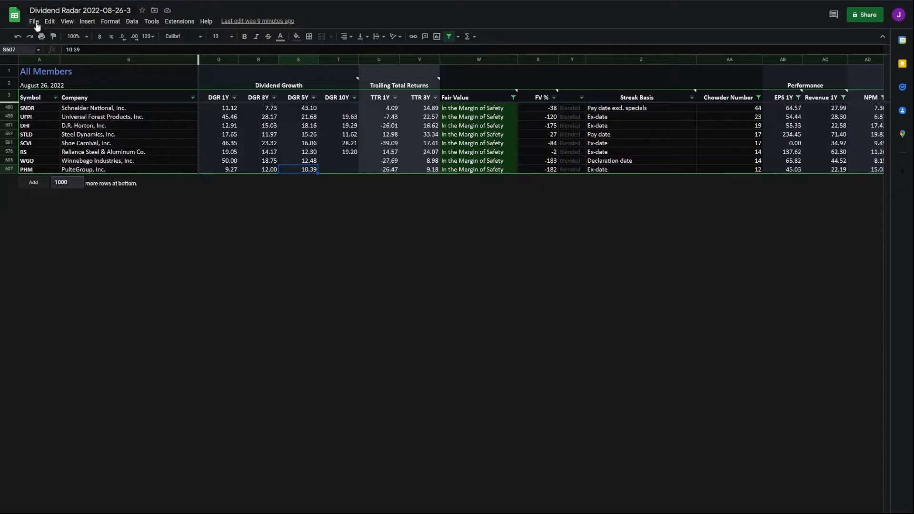
# Step: Upload a fresh Dividend Radar 2022-08-26-5 copy from the computer and head for Apps Script
pyautogui.click(34, 22)
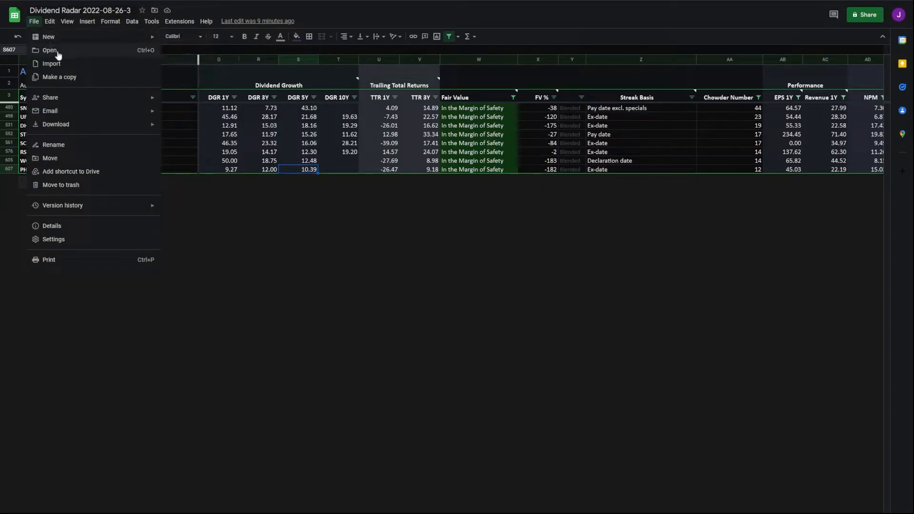
pyautogui.click(57, 52)
pyautogui.click(460, 291)
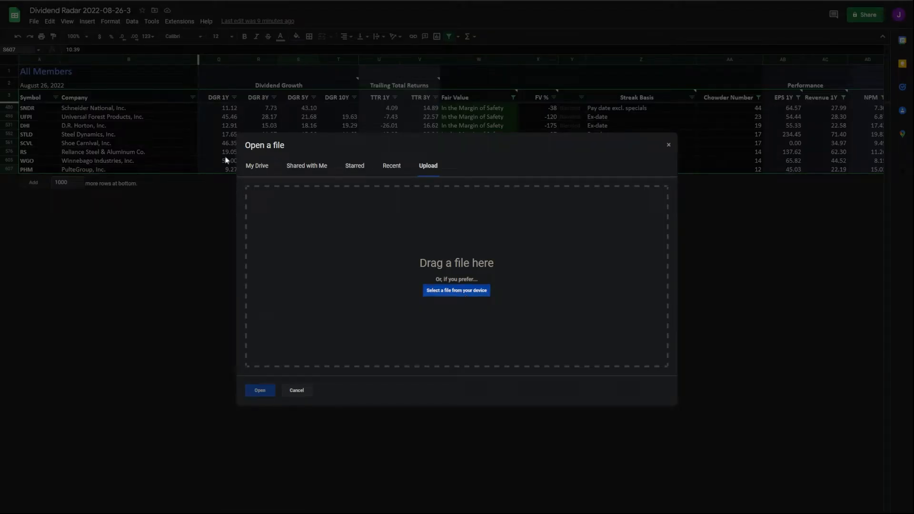
pyautogui.doubleClick(225, 158)
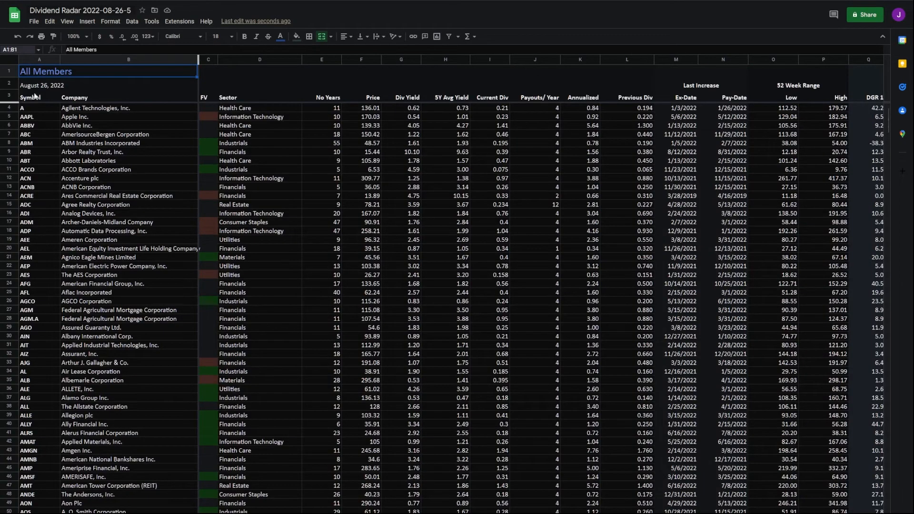
pyautogui.click(179, 21)
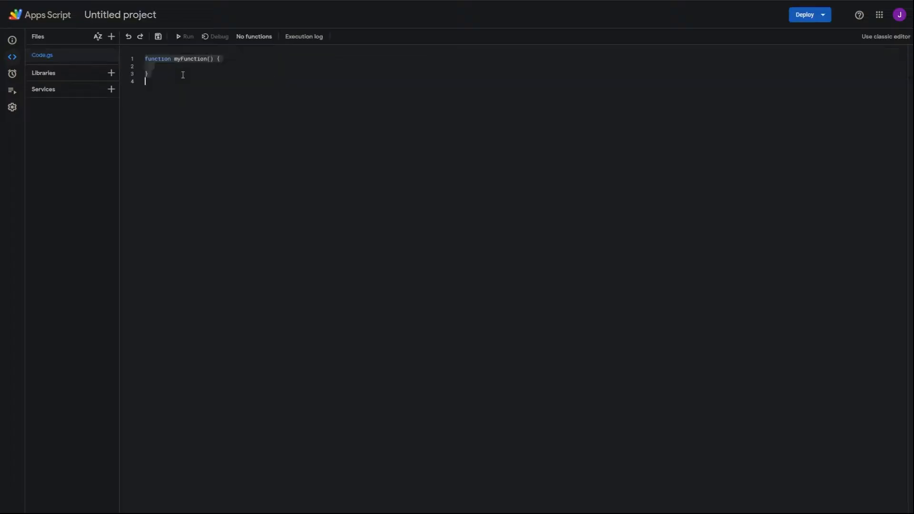
# Step: Replace the Apps Script starter code with the pasted Chowder filter function
pyautogui.hotkey('ctrl', 'a')
pyautogui.press('Delete')
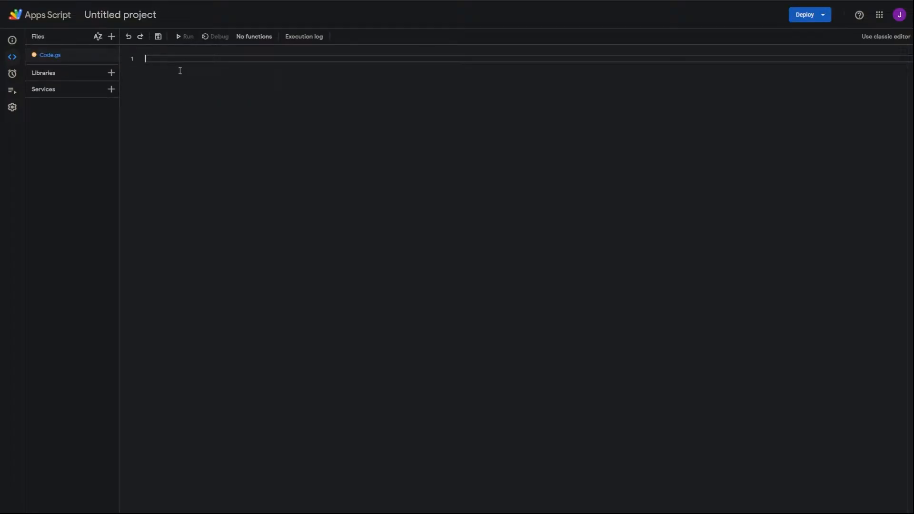
pyautogui.hotkey('ctrl', 'v')
# Step: Rename the Code.gs script file to macros
pyautogui.scroll(15, 179, 57)
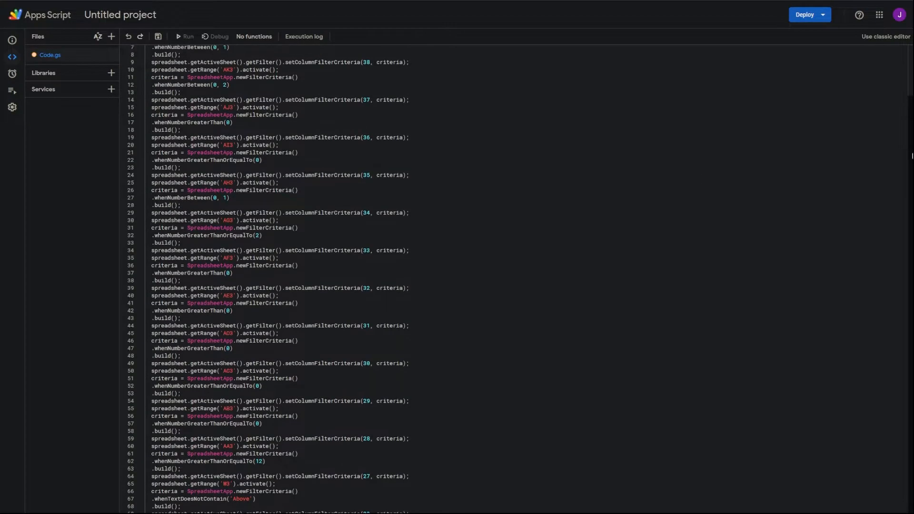
pyautogui.click(111, 55)
pyautogui.click(130, 75)
pyautogui.write('macros')
pyautogui.press('Return')
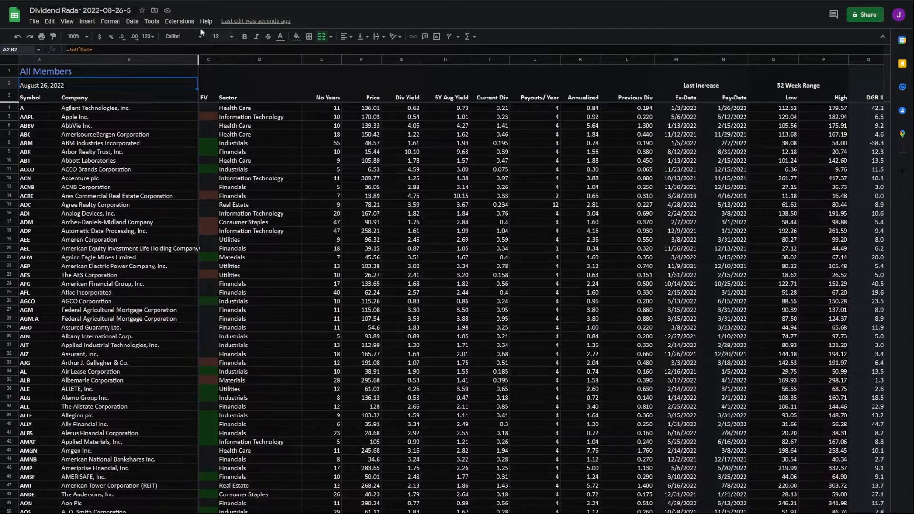
# Step: Import the Chowder function as a macro in the new Dividend Radar copy
pyautogui.click(173, 21)
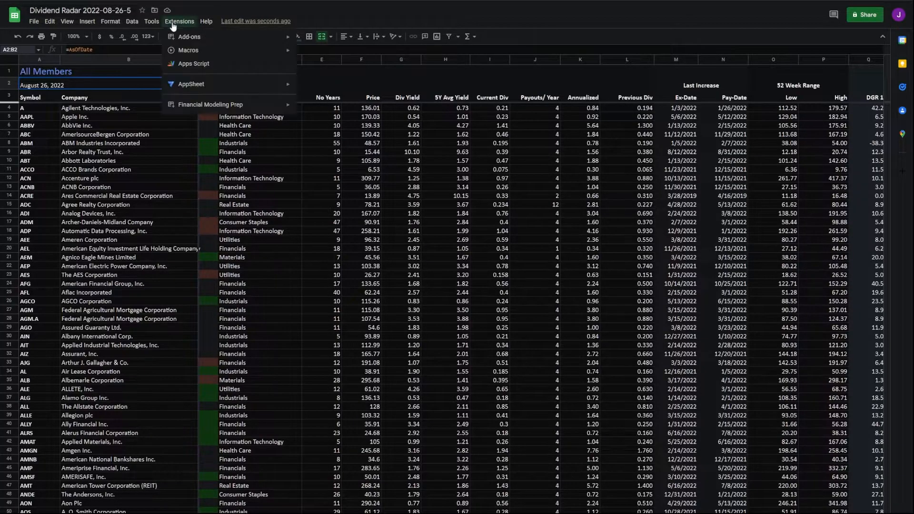
pyautogui.moveTo(202, 50)
pyautogui.click(367, 75)
pyautogui.click(520, 276)
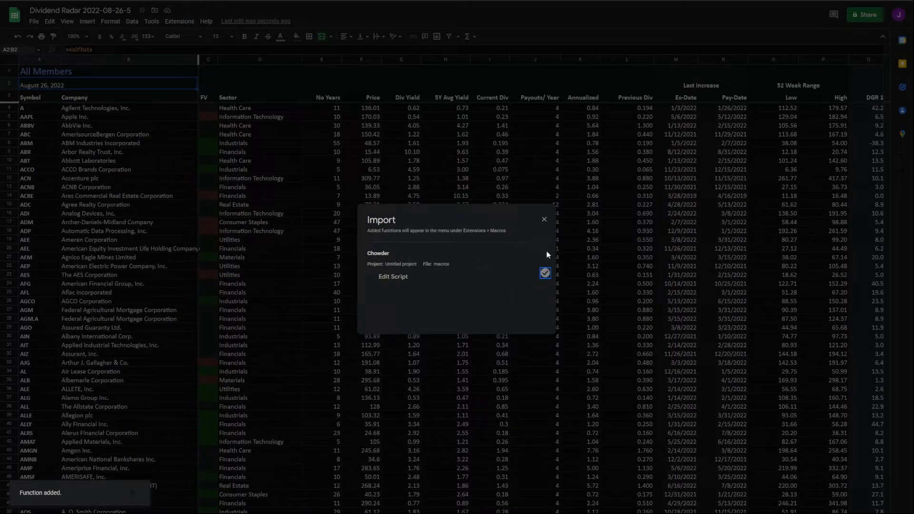
pyautogui.click(544, 219)
# Step: Run the Chowder macro to filter the sheet to eight stocks, then open the Valuation Dashboard
pyautogui.click(179, 21)
pyautogui.moveTo(202, 50)
pyautogui.click(323, 106)
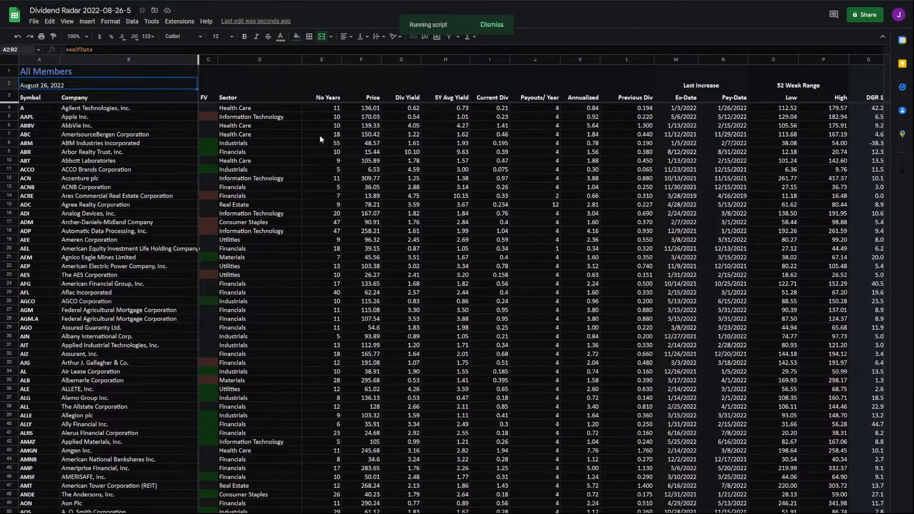
pyautogui.click(179, 21)
pyautogui.moveTo(190, 51)
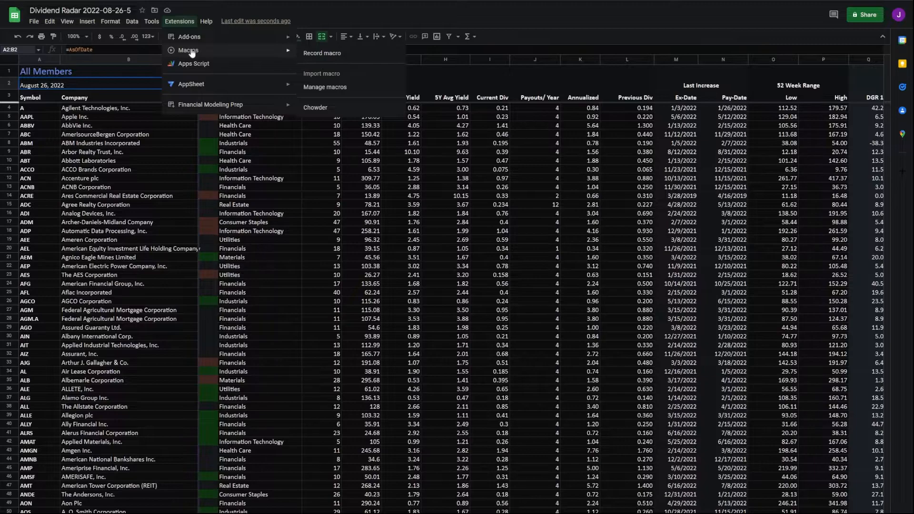
pyautogui.click(330, 109)
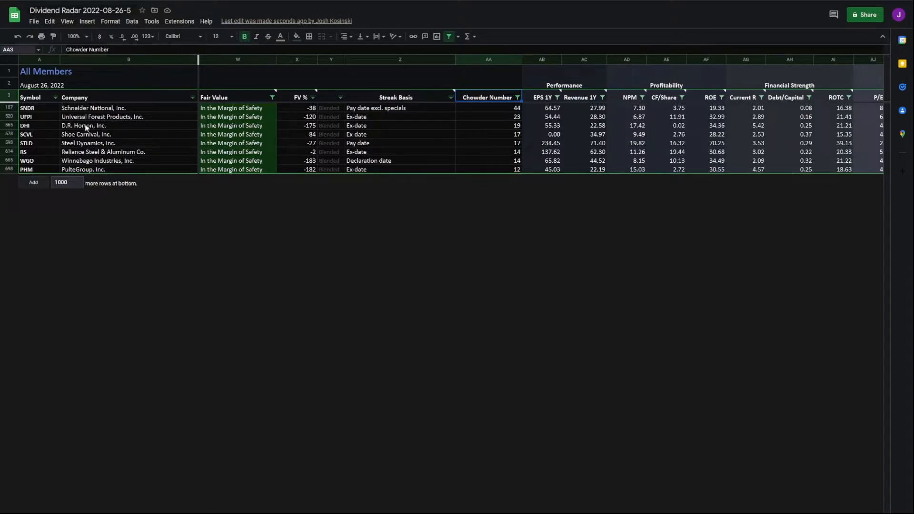
pyautogui.click(90, 1)
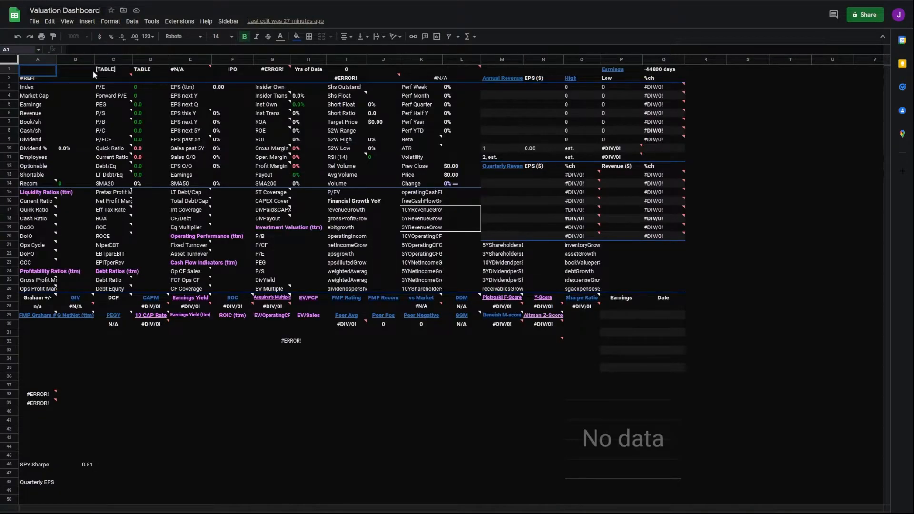
# Step: Review SNDR on the Valuation Dashboard, then replace the A1 ticker with UFPI
pyautogui.click(92, 71)
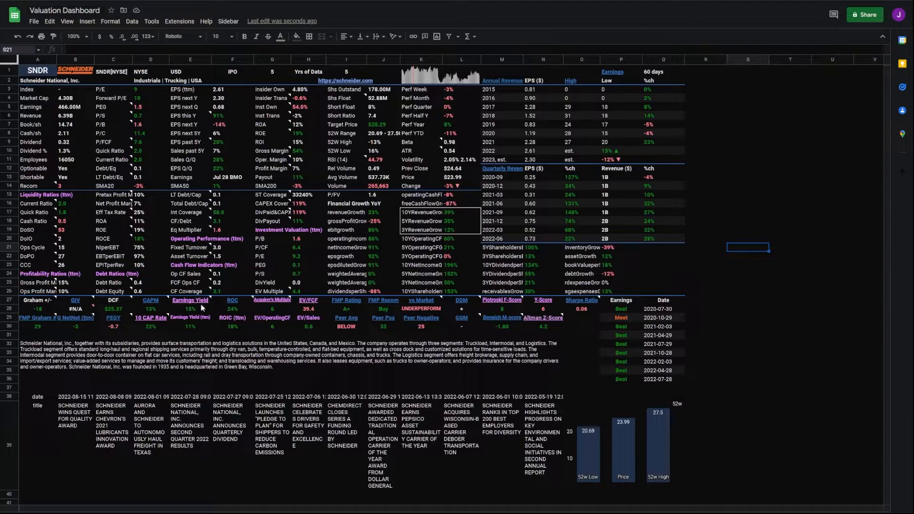
pyautogui.click(780, 257)
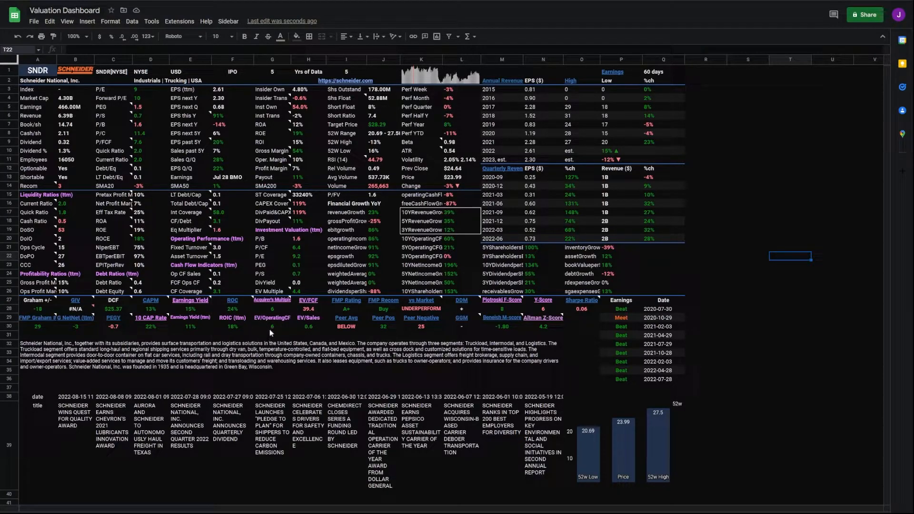
pyautogui.click(52, 72)
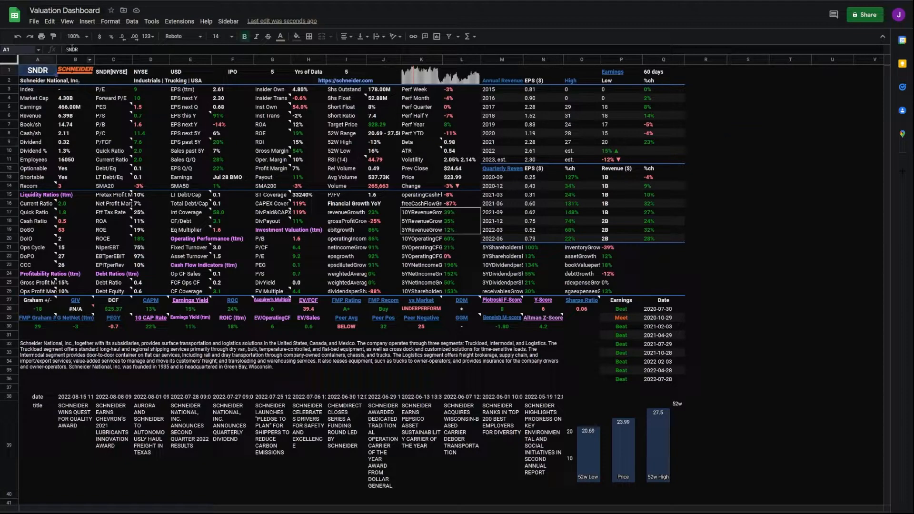
pyautogui.press('BackSpace')
pyautogui.press('BackSpace')
pyautogui.press('BackSpace')
pyautogui.press('BackSpace')
pyautogui.write('UFPI')
pyautogui.press('Tab')
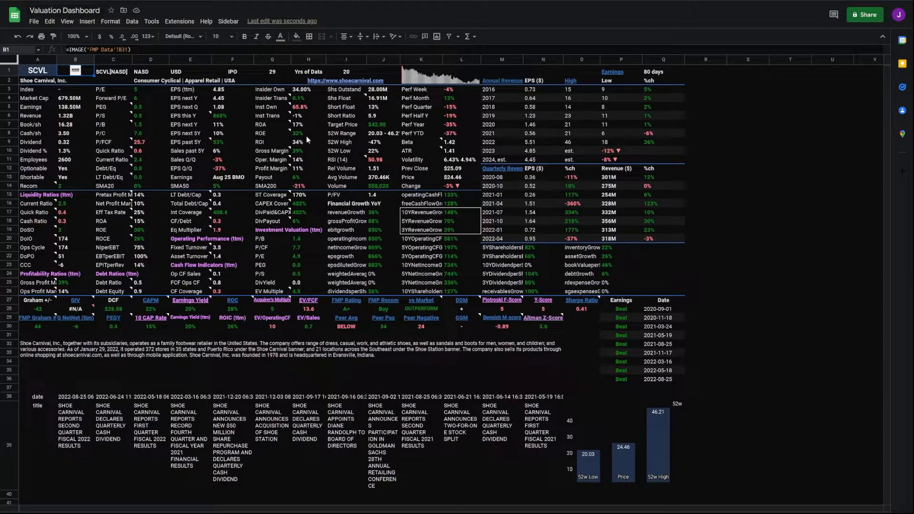
# Step: Load STLD as the dashboard ticker and return to cell A1 for the next one
pyautogui.press('Left')
pyautogui.write('STLD')
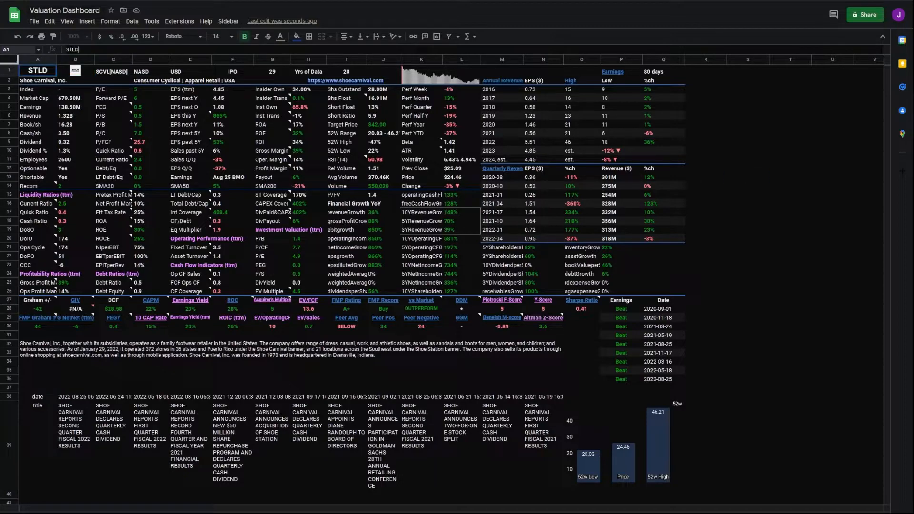
pyautogui.press('Tab')
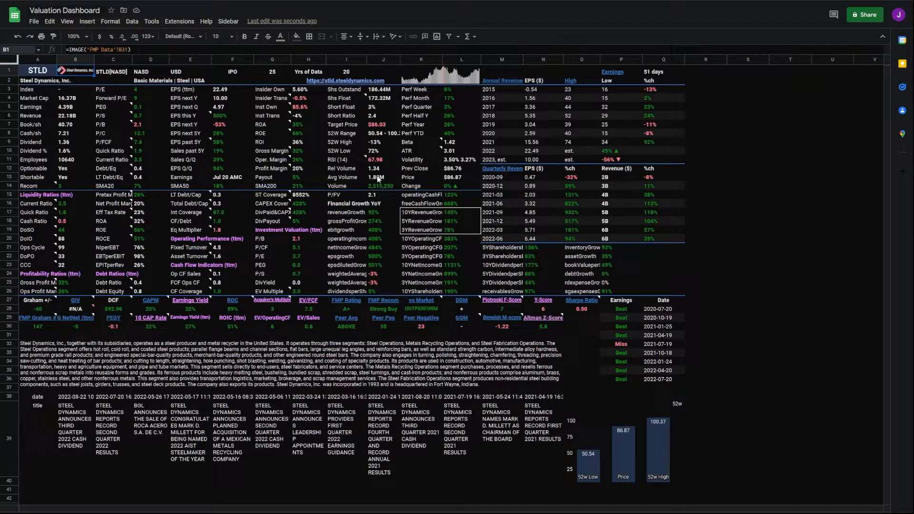
pyautogui.press('Left')
# Step: Enter RS as the ticker and review Reliance Steel's dashboard figures
pyautogui.write('RS')
pyautogui.press('Tab')
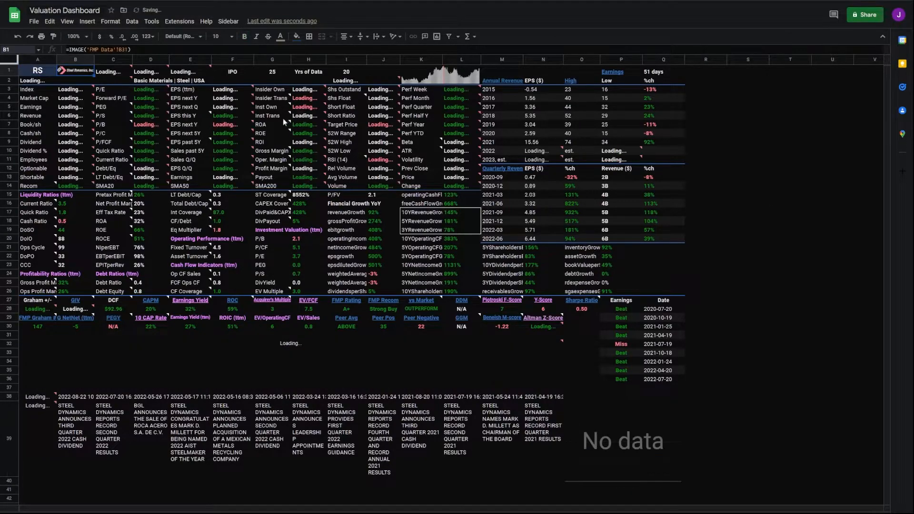
pyautogui.press('Left')
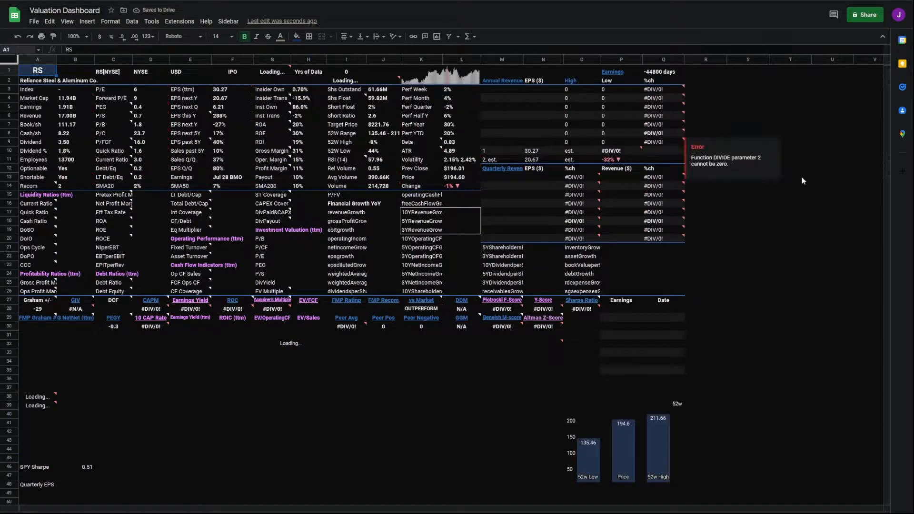
pyautogui.click(790, 256)
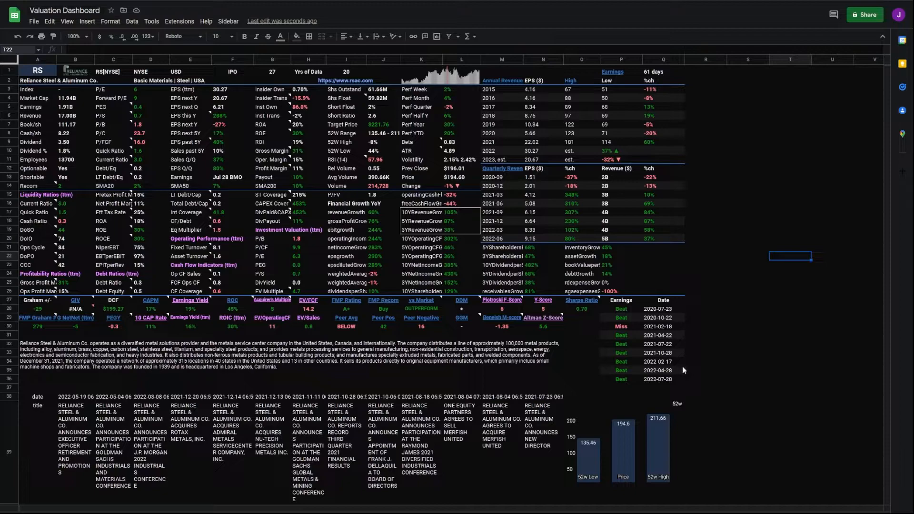
pyautogui.click(710, 230)
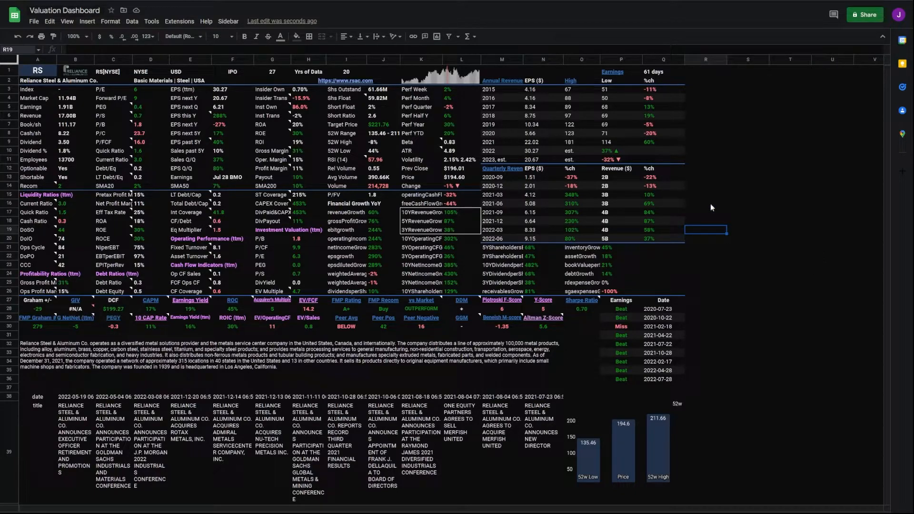
pyautogui.click(714, 177)
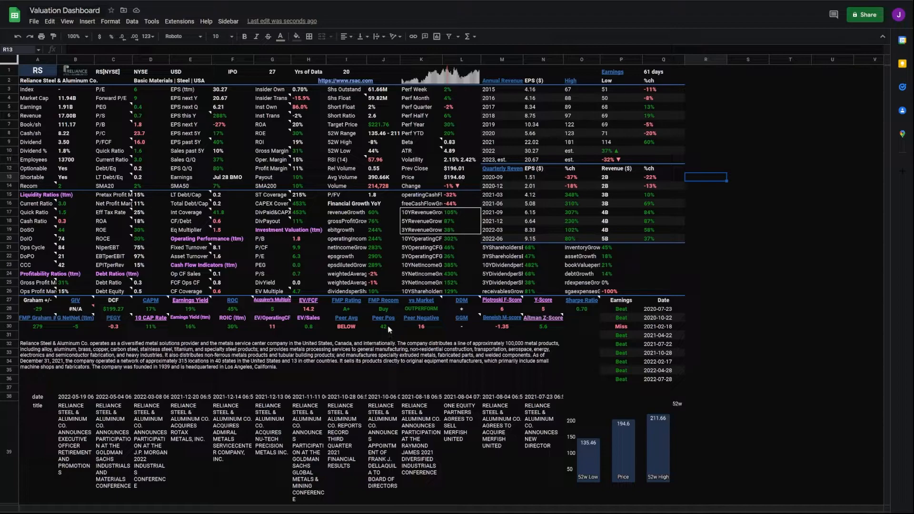
# Step: Load WGO into the ticker cell A1
pyautogui.click(37, 71)
pyautogui.write('WGO')
pyautogui.press('Tab')
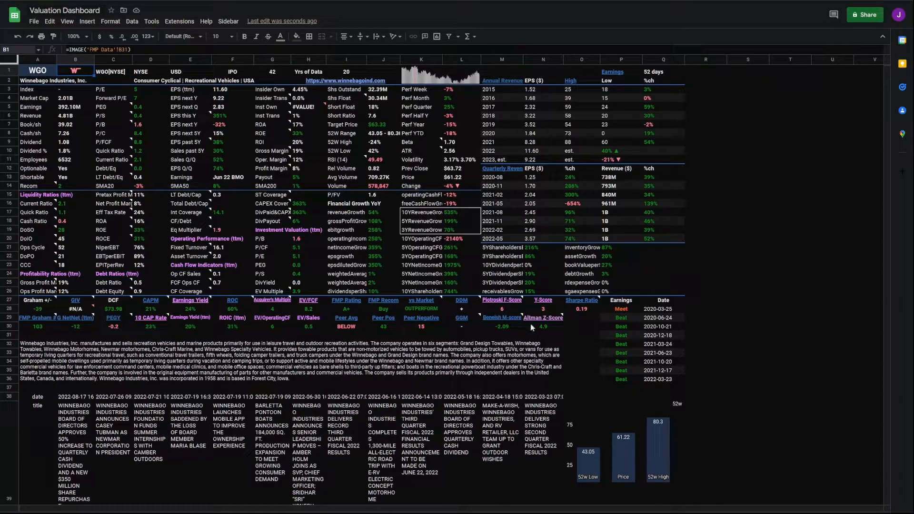
# Step: Review Winnebago's figures, then enter PHM as the dashboard ticker in A1
pyautogui.click(747, 238)
pyautogui.press('Up')
pyautogui.press('Up')
pyautogui.press('Up')
pyautogui.press('Up')
pyautogui.press('Up')
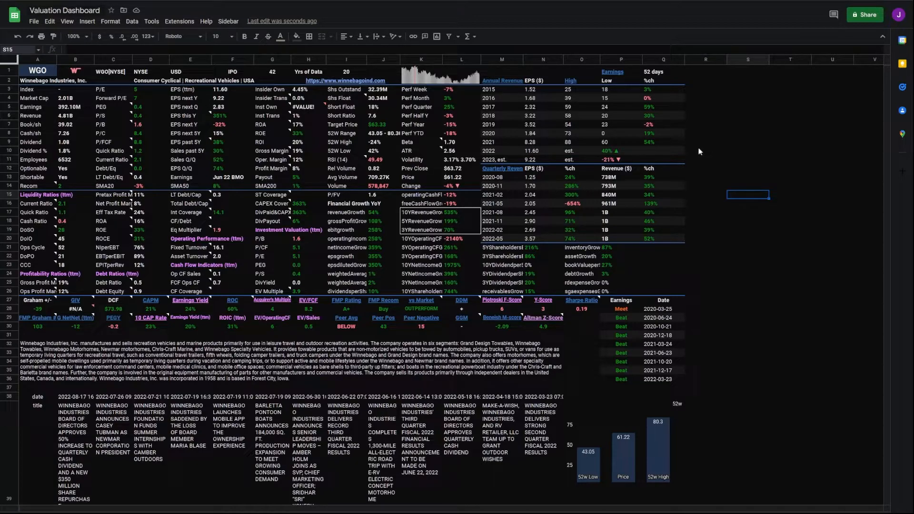
pyautogui.click(49, 72)
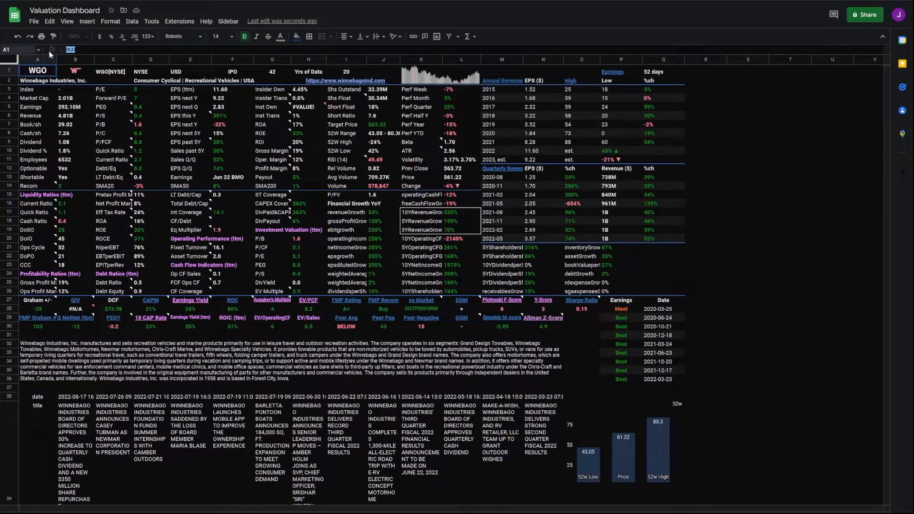
pyautogui.write('PHM')
pyautogui.press('Tab')
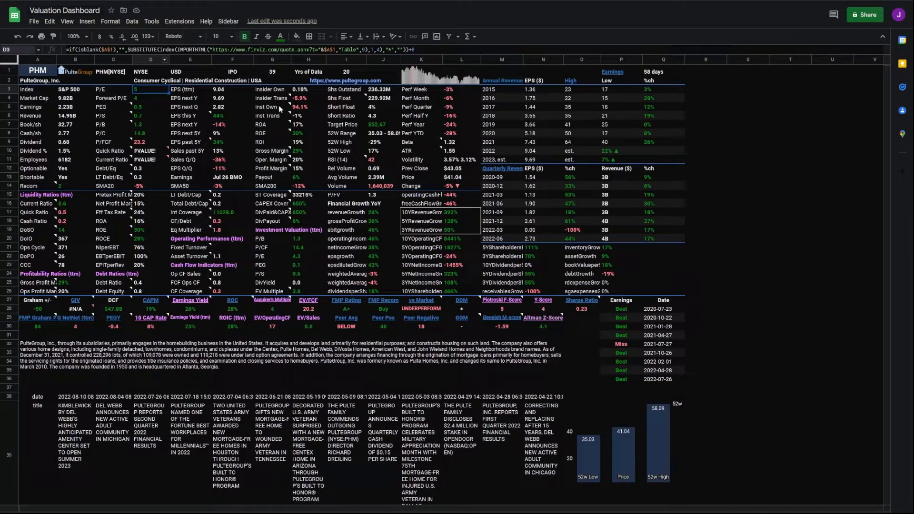
pyautogui.click(706, 203)
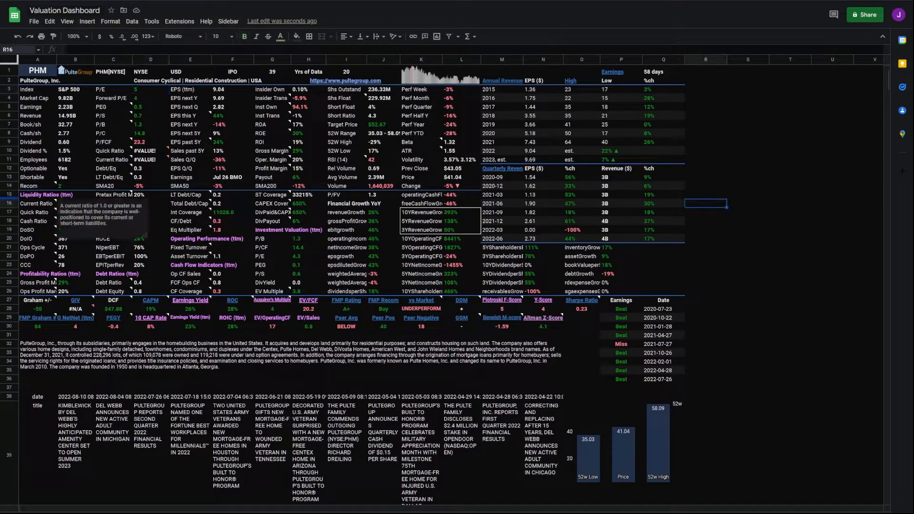
pyautogui.click(776, 172)
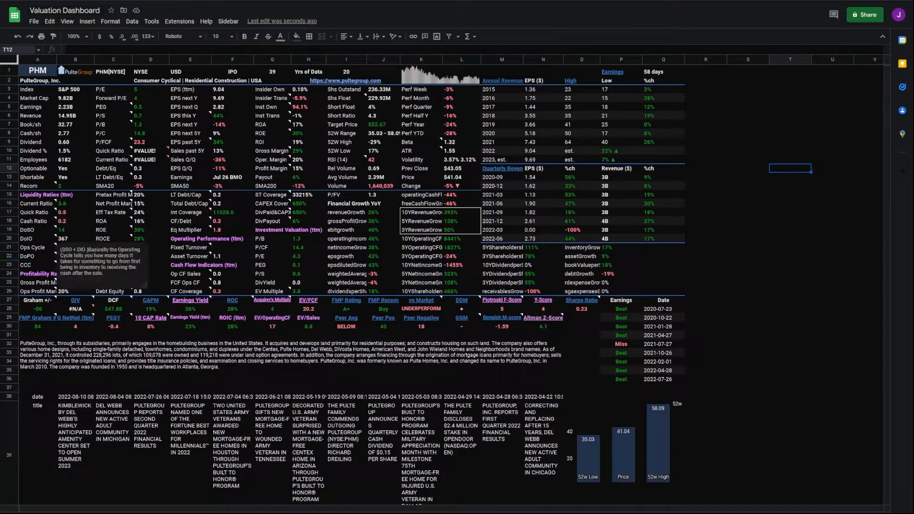
pyautogui.click(733, 151)
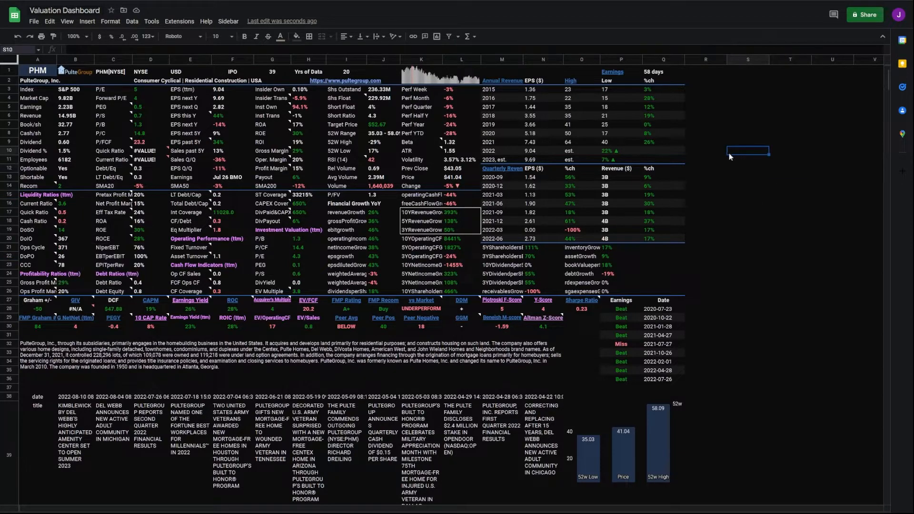
pyautogui.press('Down')
pyautogui.press('Down')
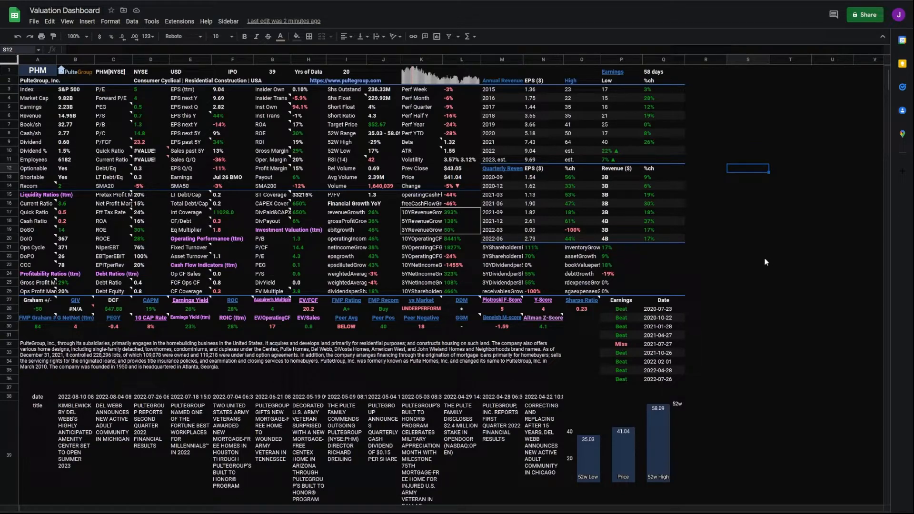